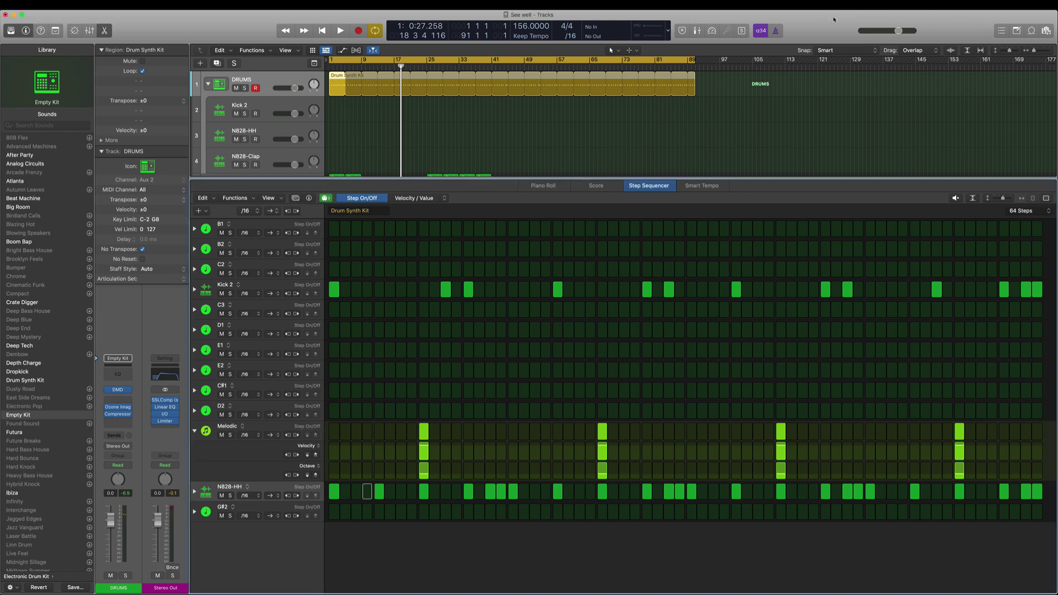
# Step: Play the 64-step drum pattern from the project start and show the Mixer instead of the Step Sequencer
pyautogui.press('Return')
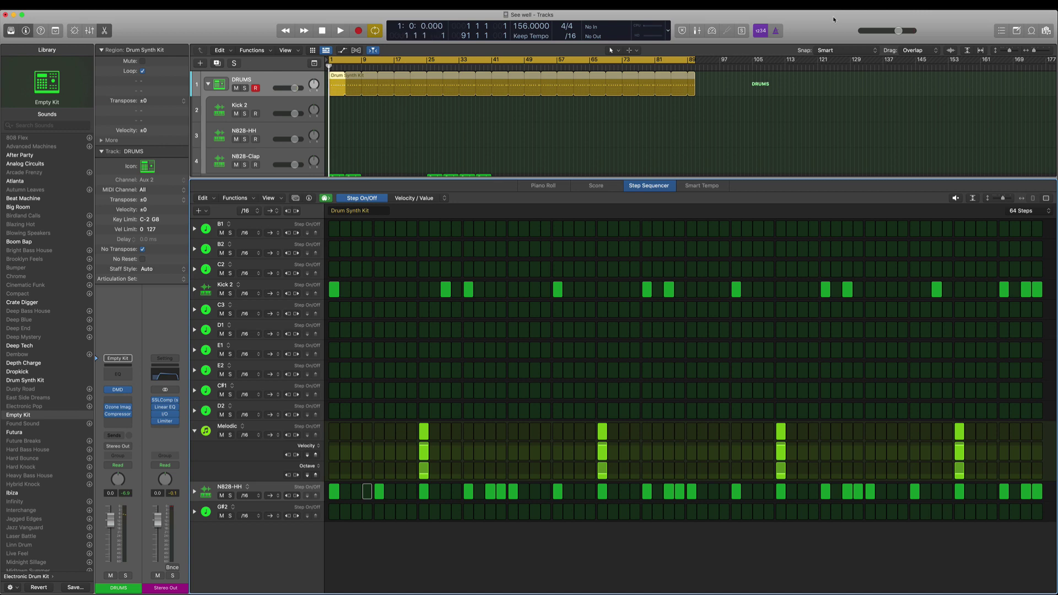
pyautogui.press('space')
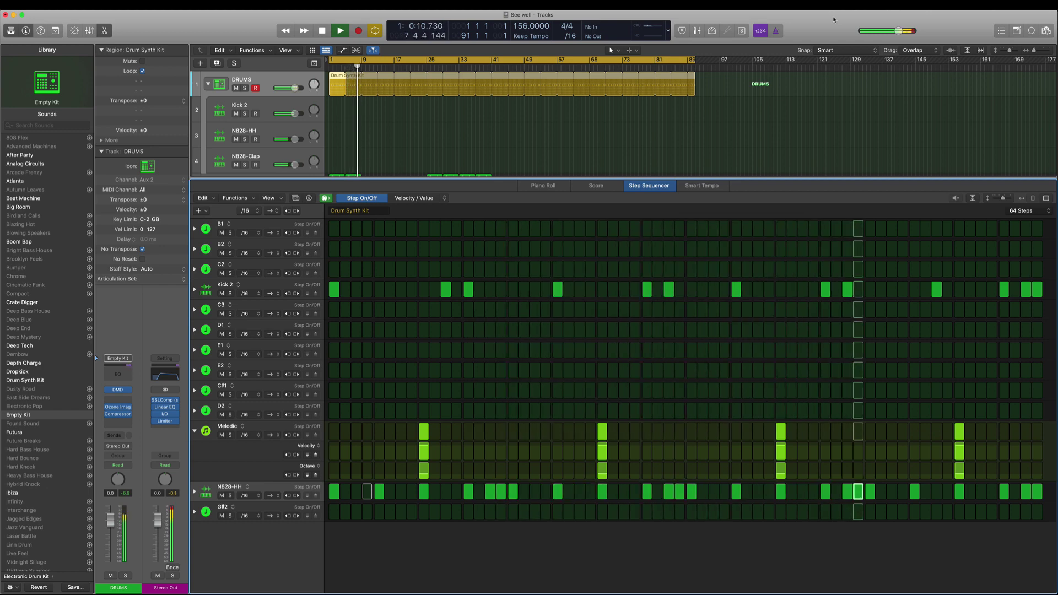
pyautogui.press('x')
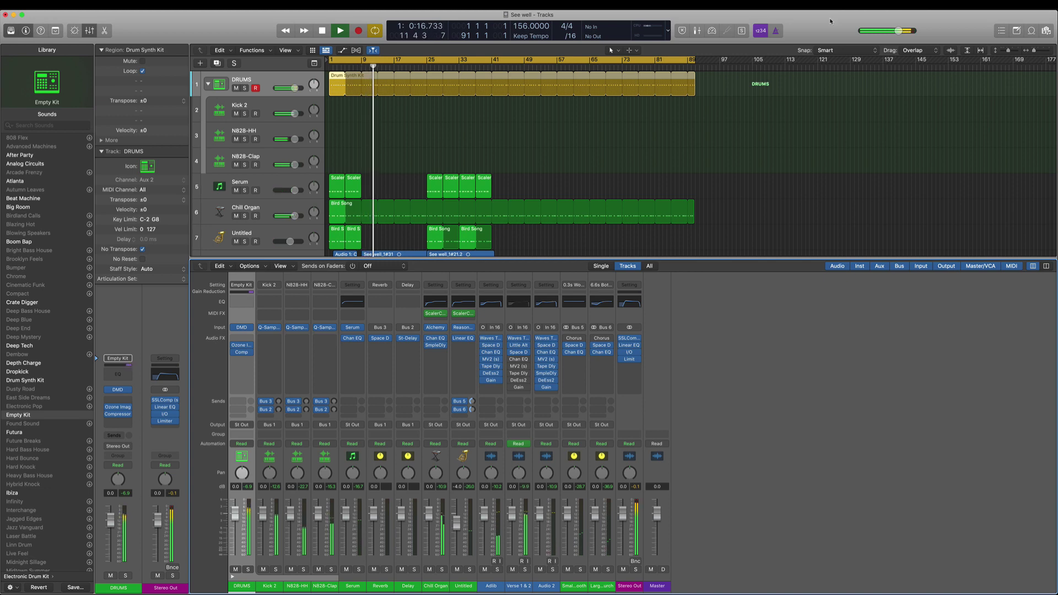
# Step: Stop playback and close the Mixer to reveal the DRUMS stack with Kick 2, N828-HH and N828-Clap
pyautogui.scroll(-1, 762, 148)
pyautogui.scroll(-1, 762, 147)
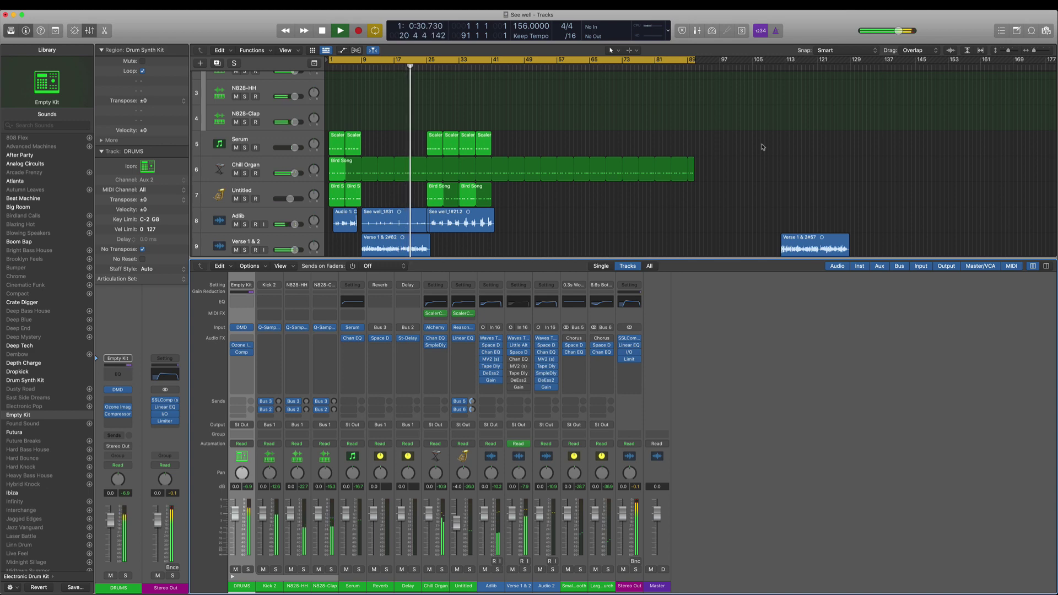
pyautogui.press('space')
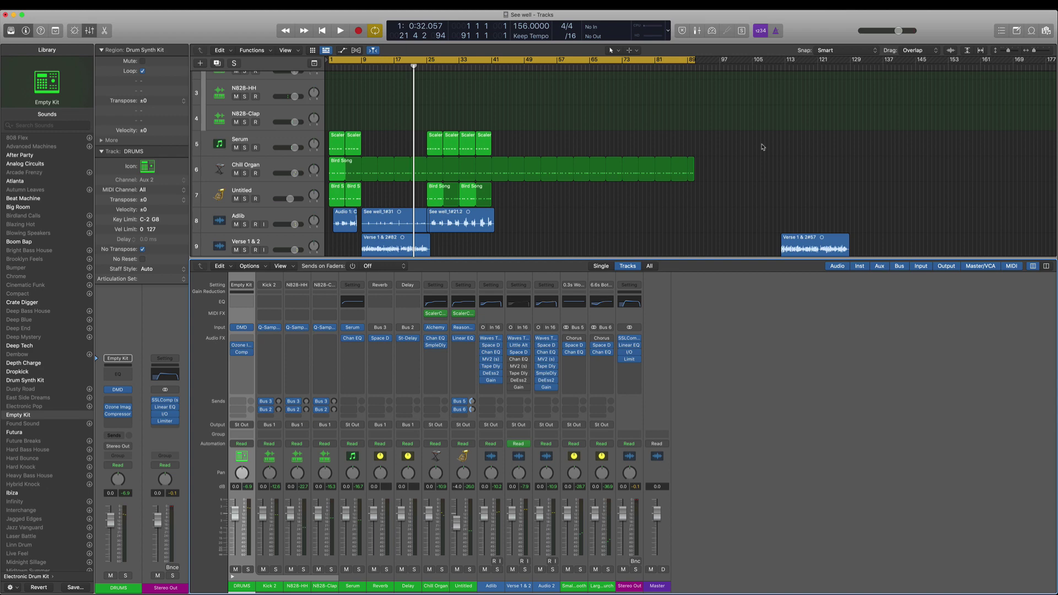
pyautogui.press('x')
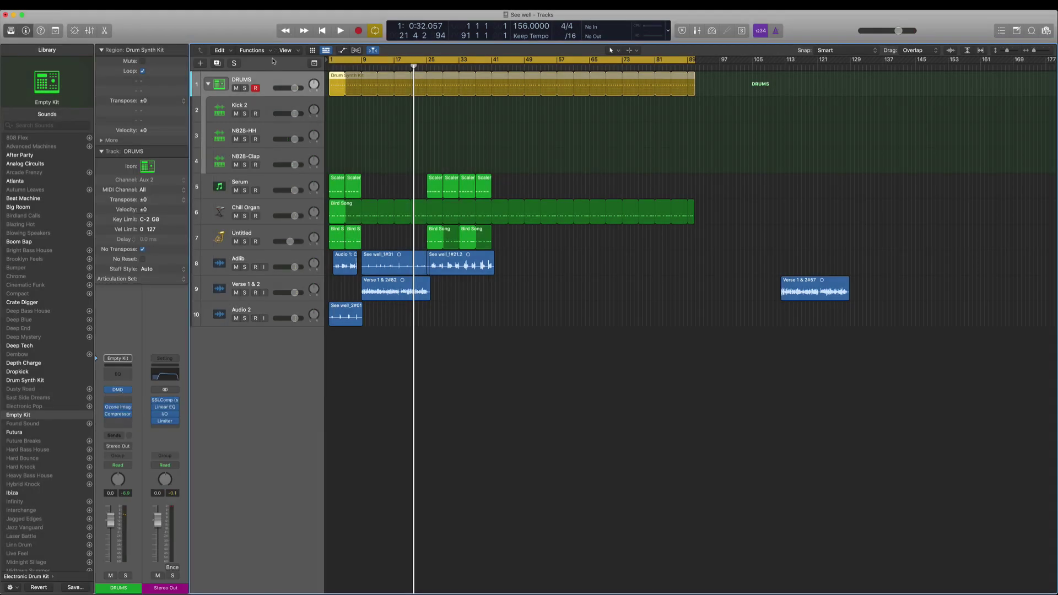
# Step: Create a software instrument track, move it to the top of the list and name it Drums
pyautogui.click(200, 63)
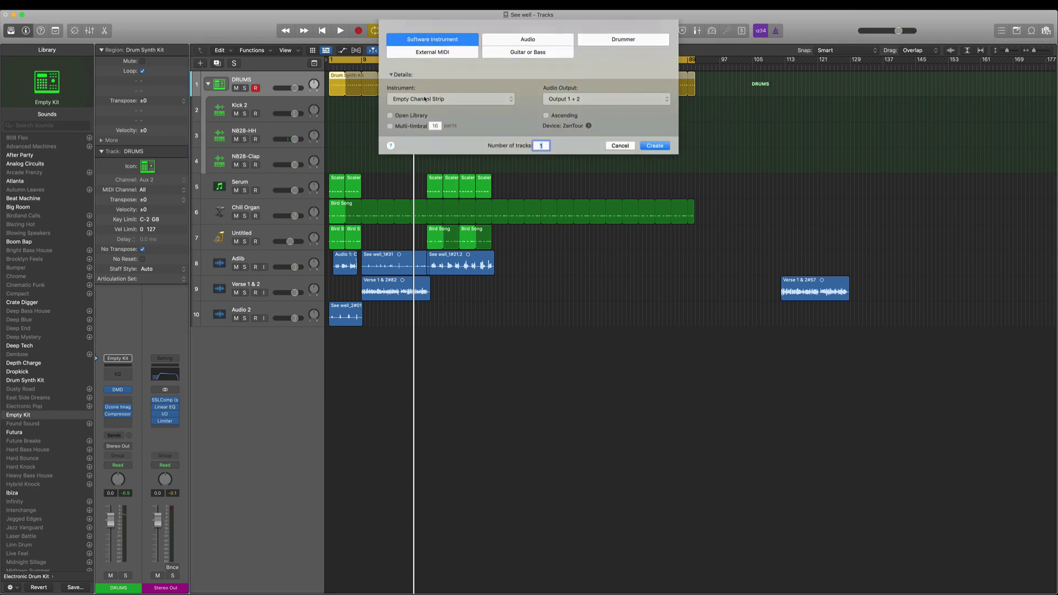
pyautogui.click(653, 146)
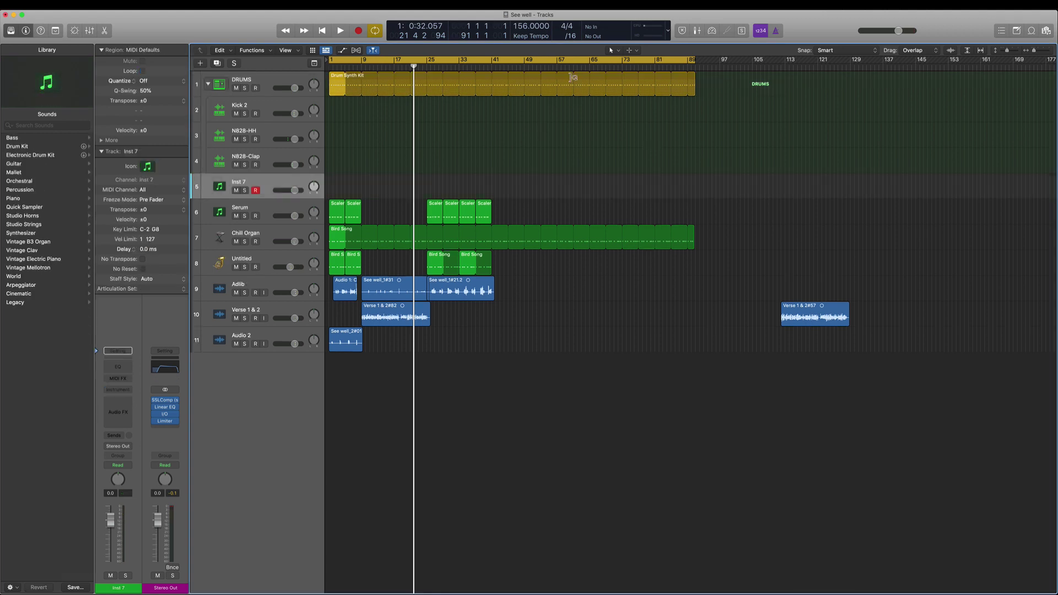
pyautogui.moveTo(280, 186); pyautogui.dragTo(278, 83)
pyautogui.doubleClick(243, 80)
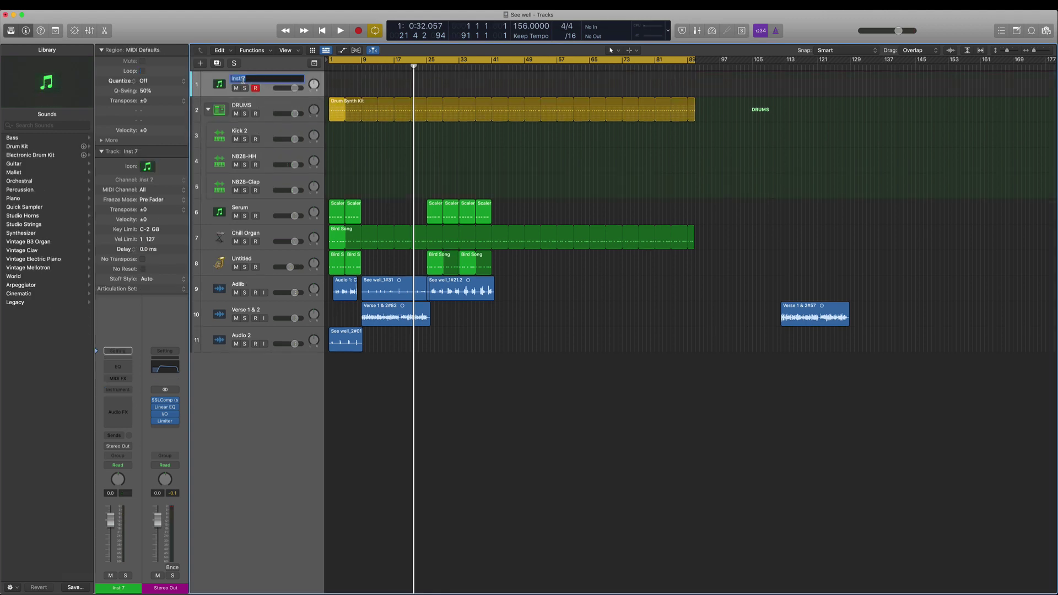
pyautogui.write('Drums')
pyautogui.press('Return')
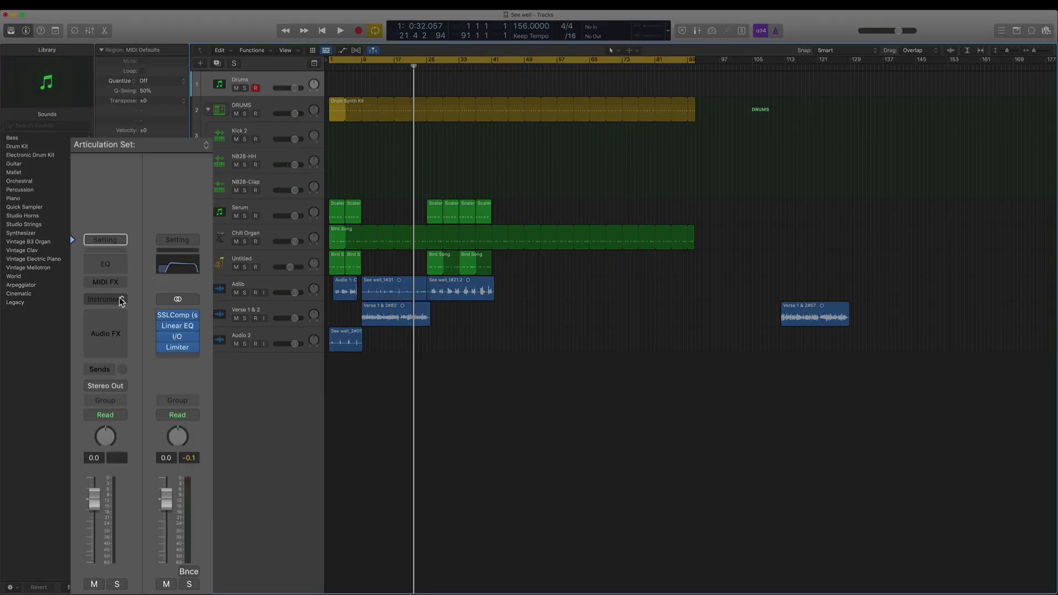
# Step: Load Drum Machine Designer as an Empty Kit on the Drums track and shift its window left
pyautogui.click(121, 390)
pyautogui.scroll(-5, 149, 392)
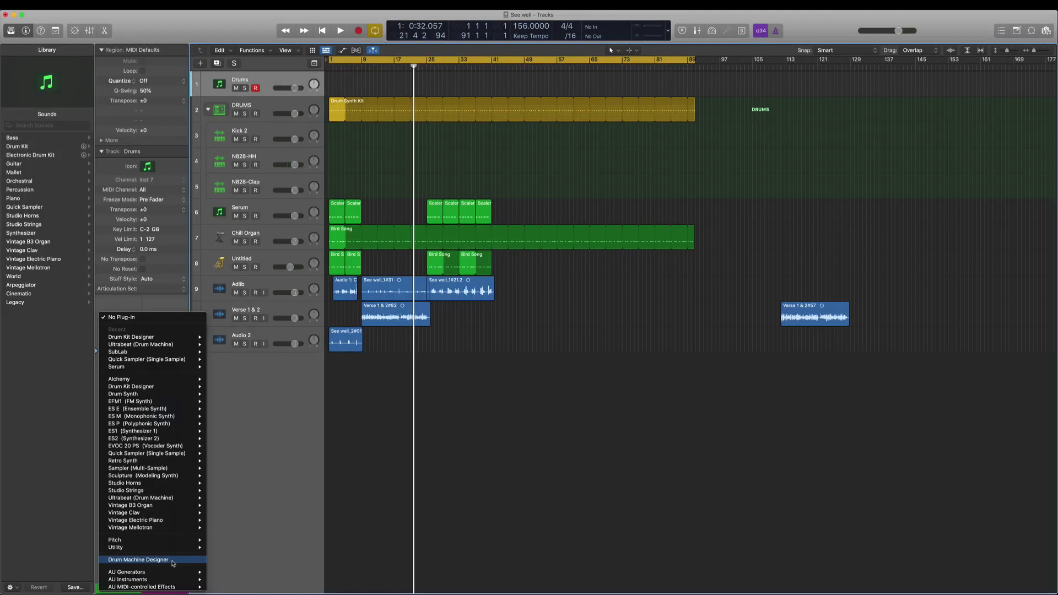
pyautogui.click(173, 560)
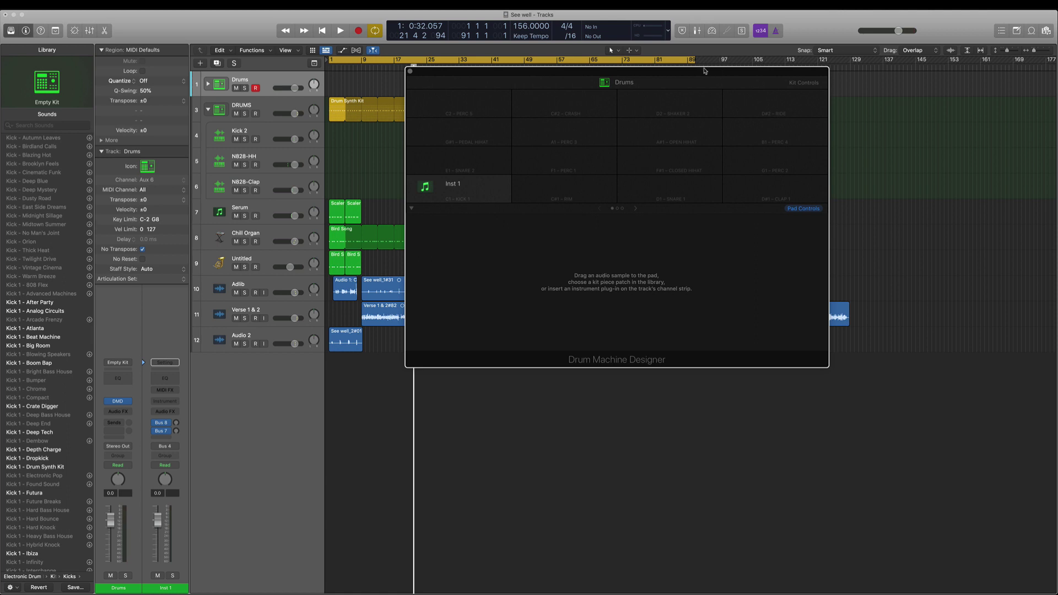
pyautogui.moveTo(704, 69); pyautogui.dragTo(607, 63)
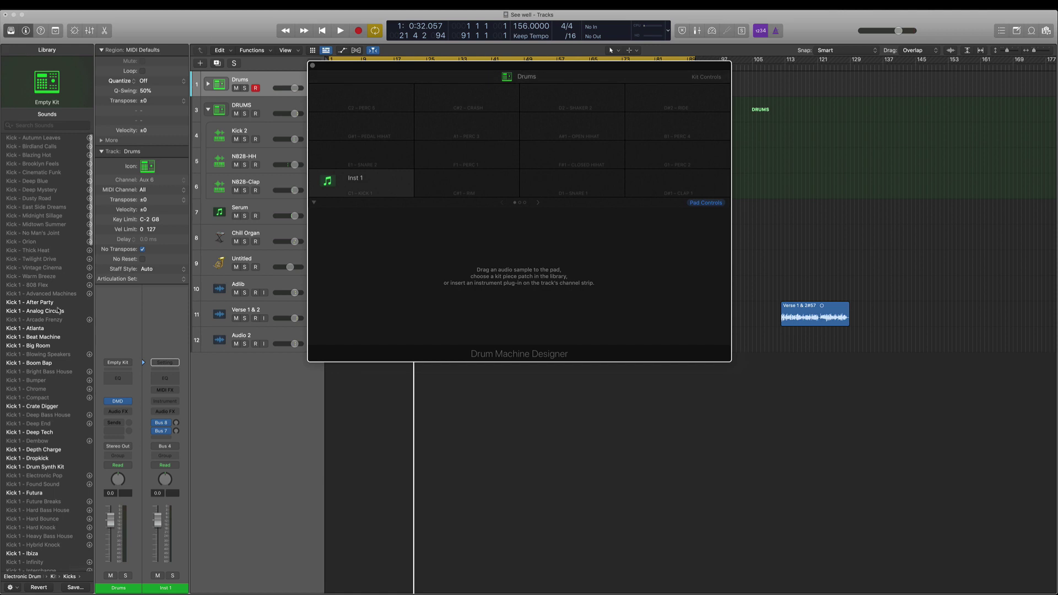
# Step: Open the Macintosh HD Backup drive in Finder and load Kick 2.wav onto the Inst 1 pad
pyautogui.moveTo(4, 28); pyautogui.dragTo(30, 28)
pyautogui.doubleClick(14, 47)
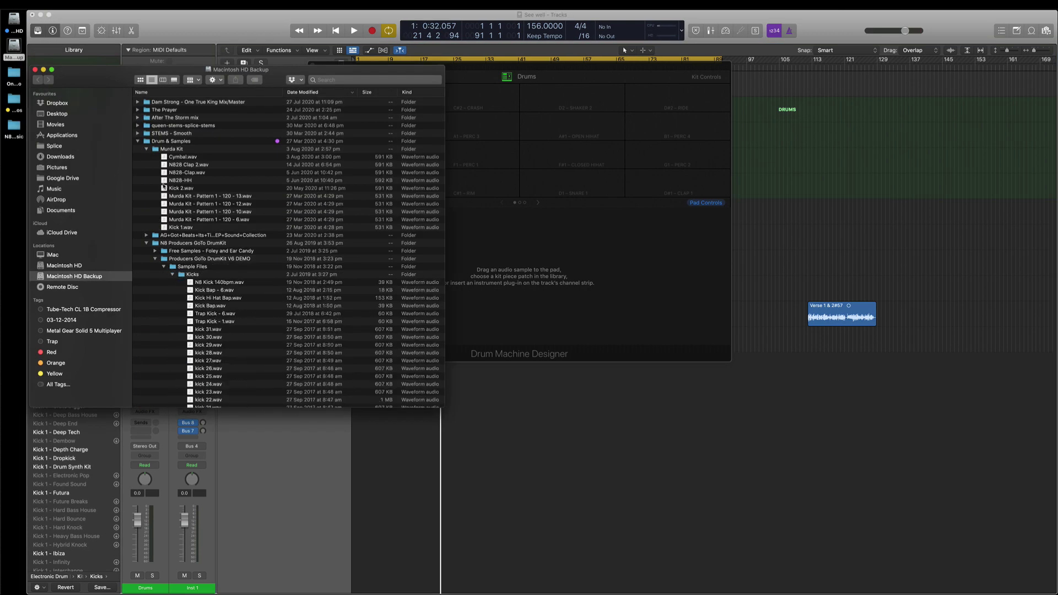
pyautogui.moveTo(182, 187); pyautogui.dragTo(323, 190)
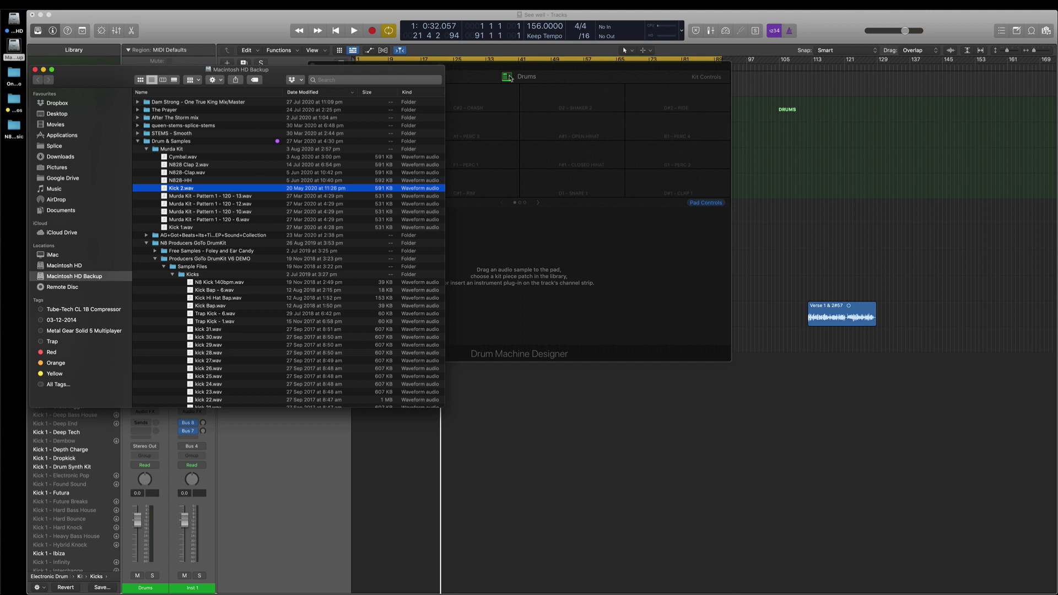
pyautogui.moveTo(517, 71); pyautogui.dragTo(711, 84)
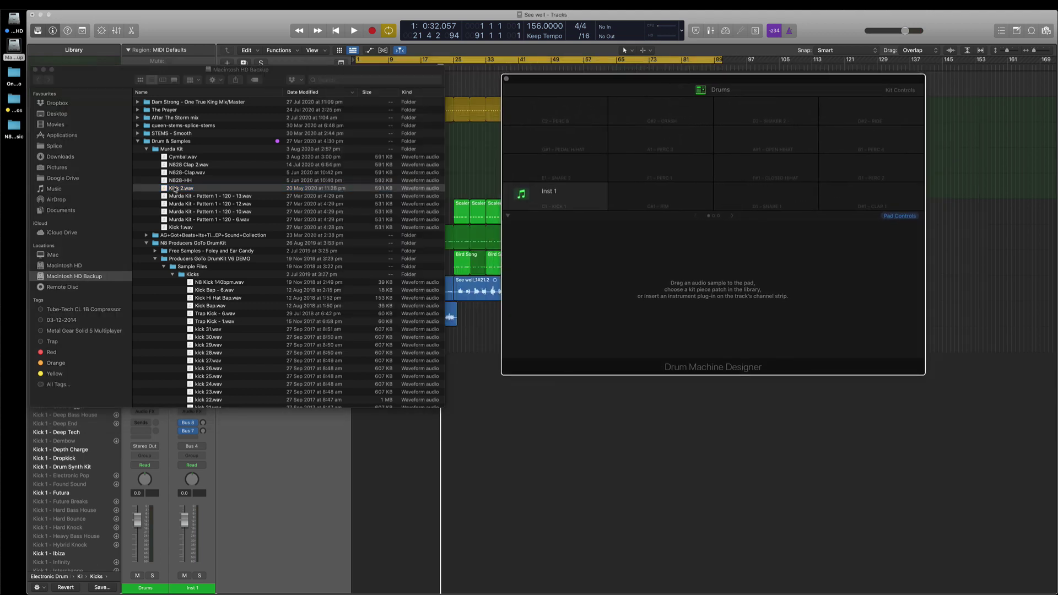
pyautogui.moveTo(175, 188); pyautogui.dragTo(560, 196)
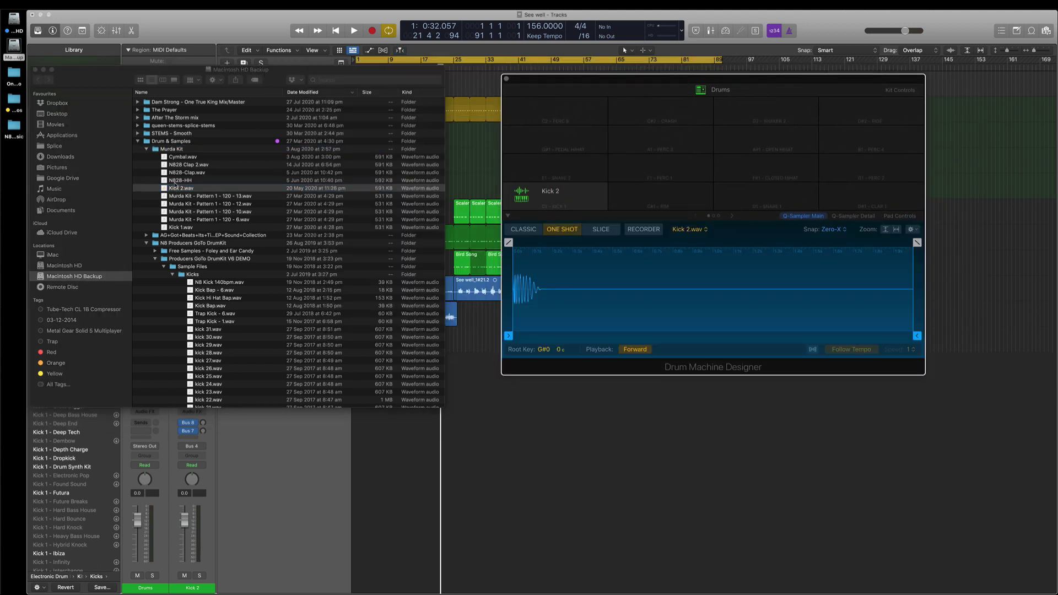
pyautogui.click(177, 187)
# Step: Load N828-HH and N828-Clap.wav onto two more pads, check each pad, and close Finder
pyautogui.click(176, 180)
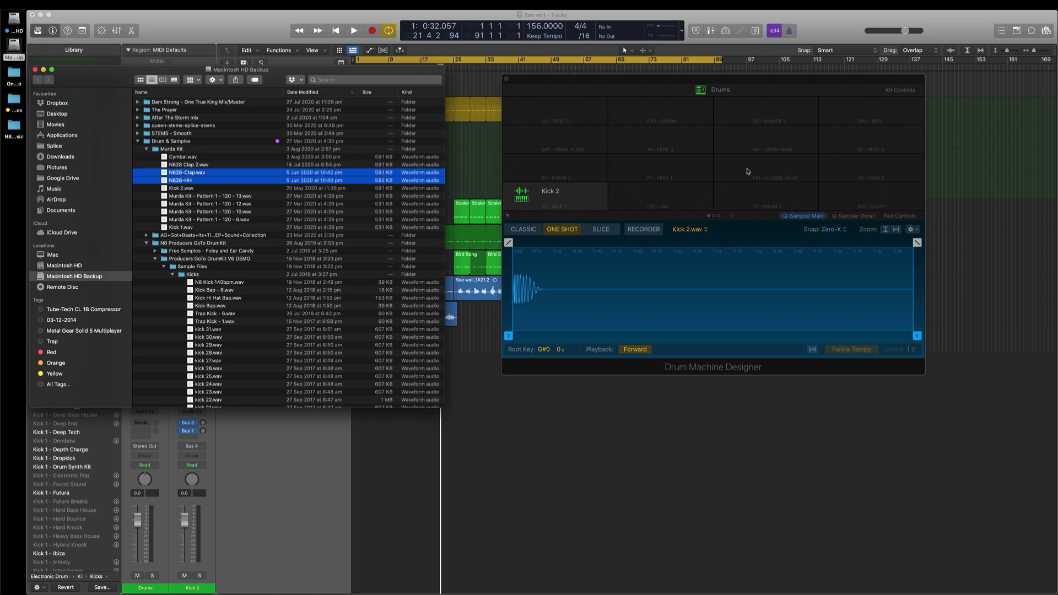
pyautogui.moveTo(177, 180); pyautogui.dragTo(741, 145)
pyautogui.moveTo(182, 172); pyautogui.dragTo(856, 199)
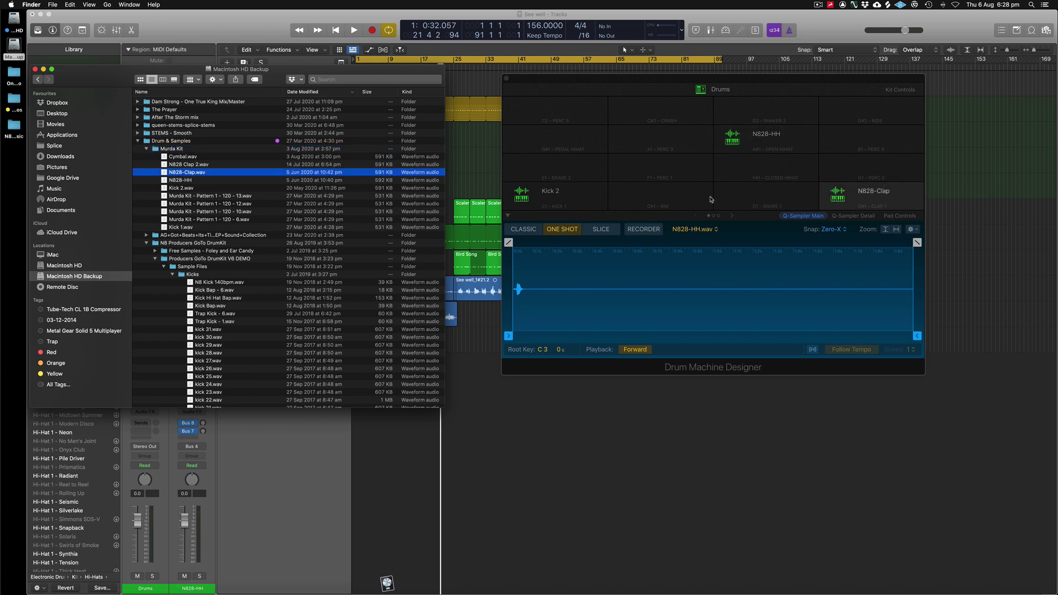
pyautogui.click(559, 194)
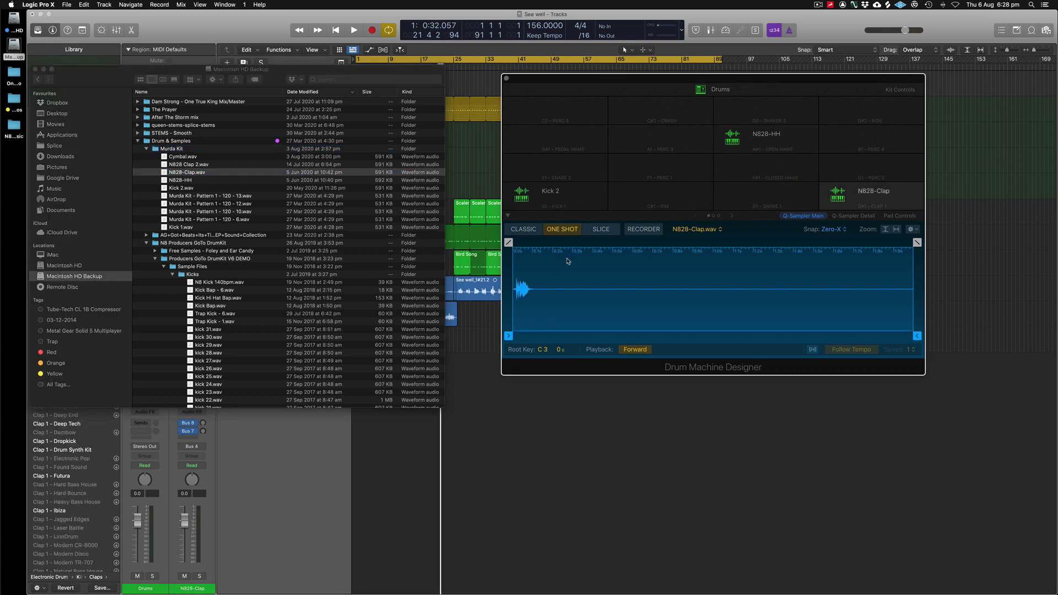
pyautogui.click(521, 196)
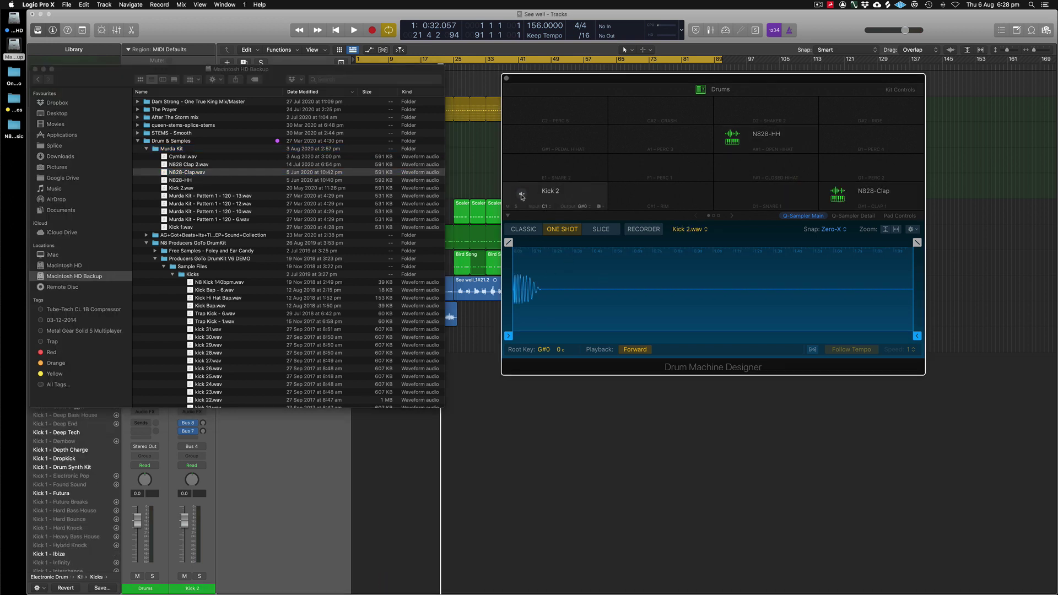
pyautogui.click(854, 194)
pyautogui.click(744, 141)
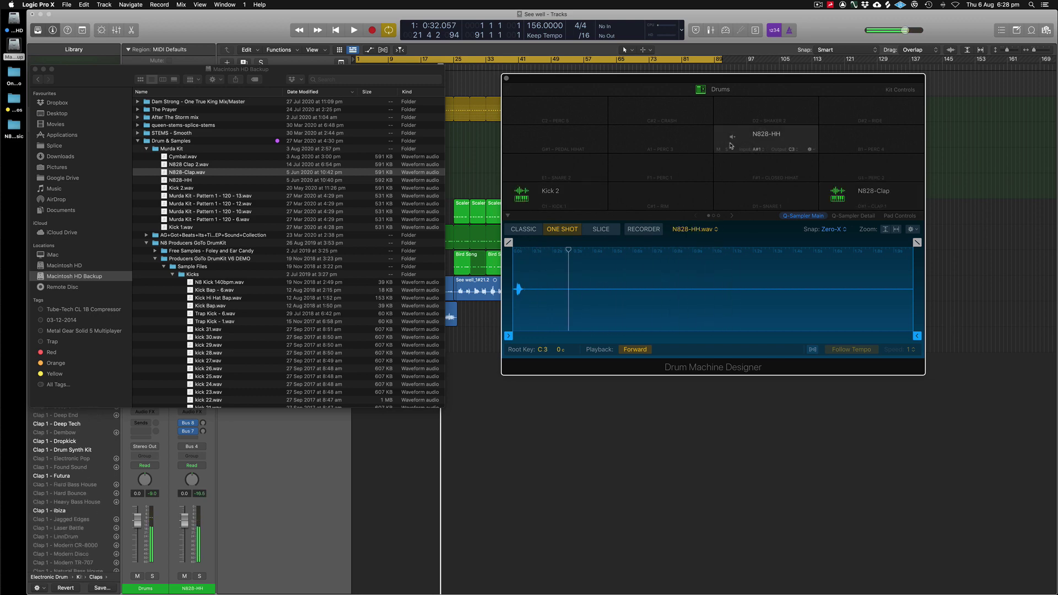
pyautogui.click(34, 69)
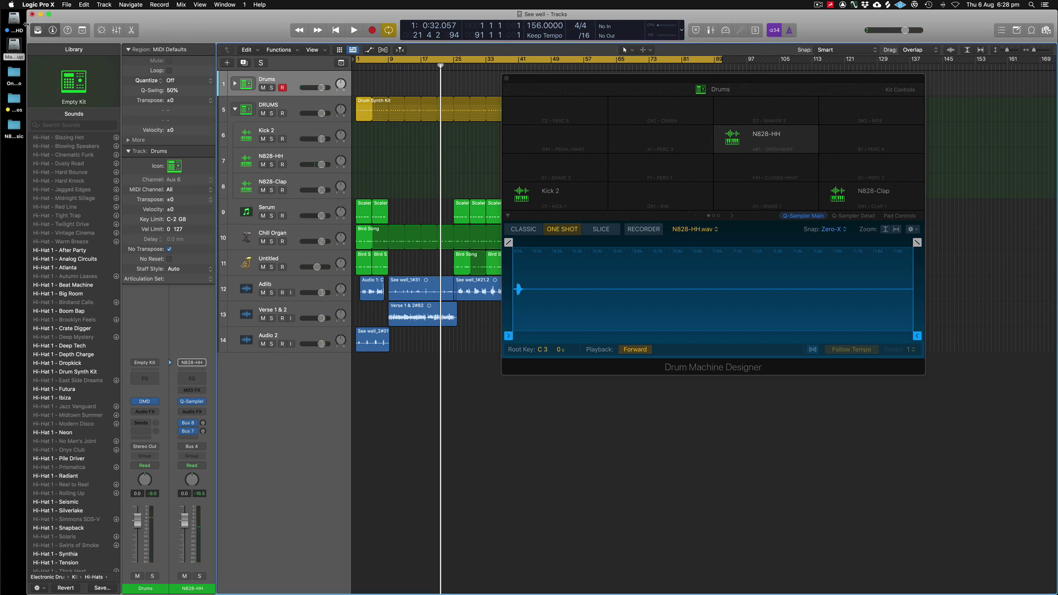
# Step: Enable Follow Tempo on the Kick 2 sample in Q-Sampler, glancing at the Detail view
pyautogui.moveTo(26, 24); pyautogui.dragTo(1, 25)
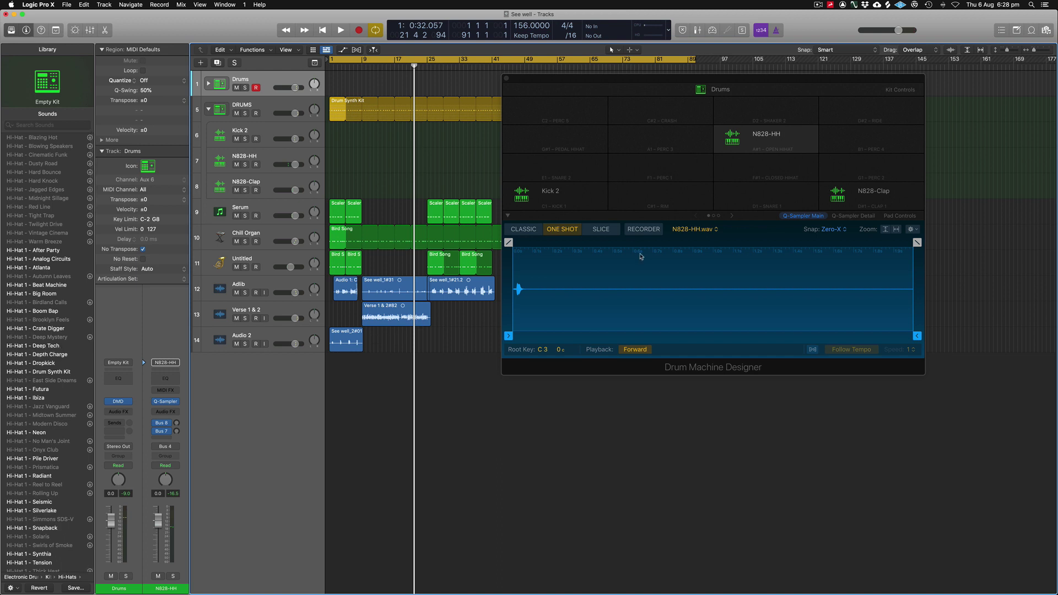
pyautogui.click(785, 82)
pyautogui.moveTo(785, 82); pyautogui.dragTo(745, 79)
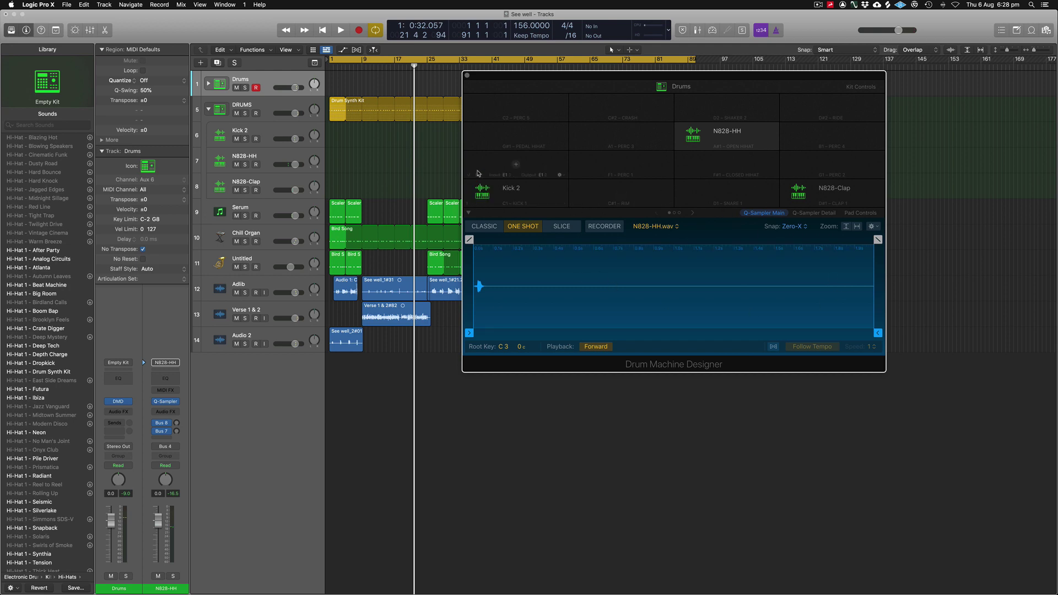
pyautogui.click(492, 186)
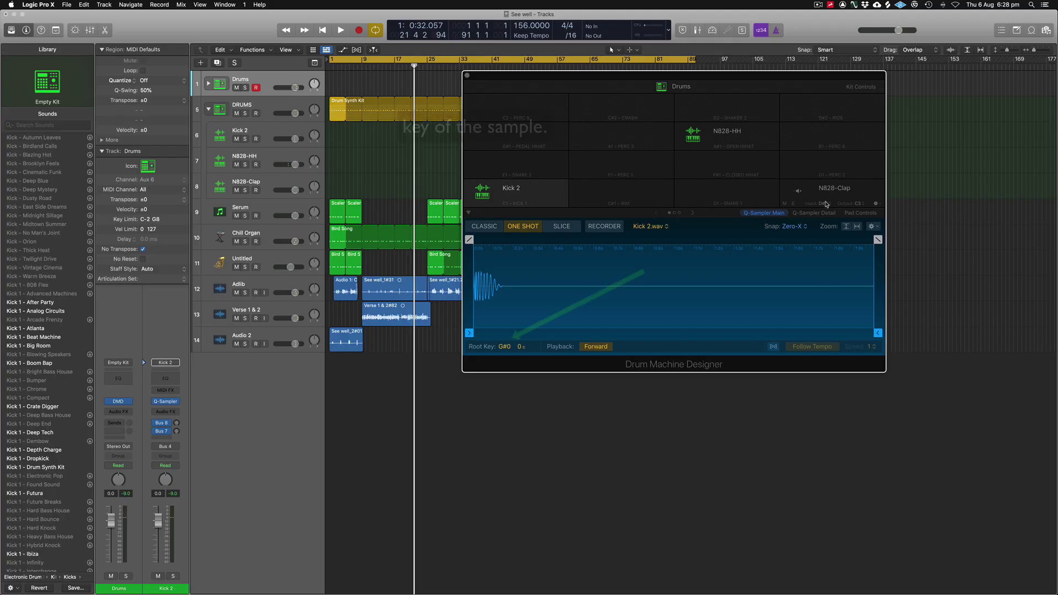
pyautogui.click(774, 346)
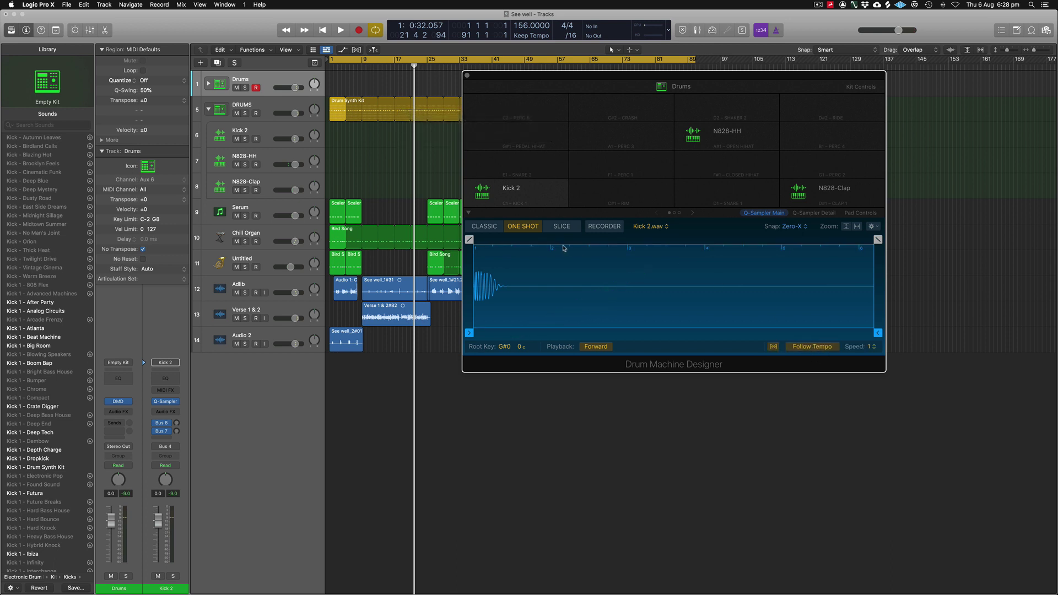
pyautogui.click(806, 214)
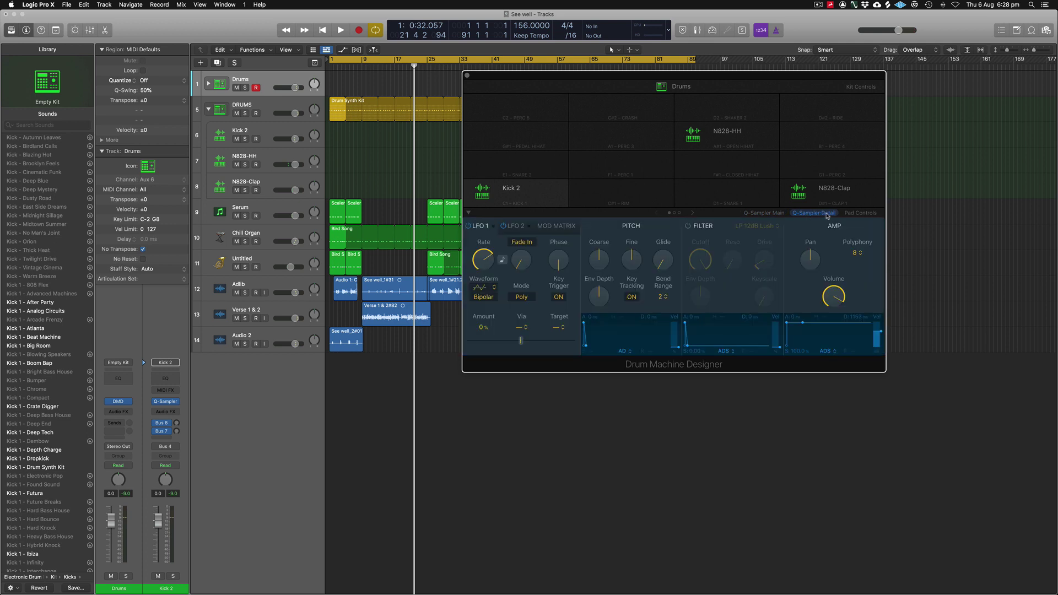
pyautogui.click(759, 214)
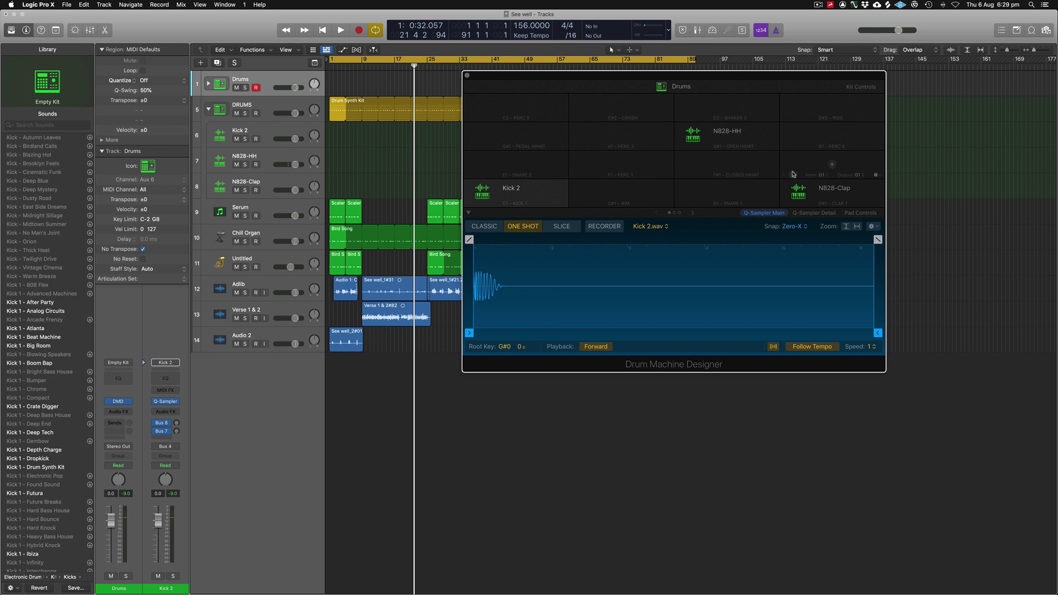
# Step: Page through the drum pad banks back to Kick 2 and close Drum Machine Designer
pyautogui.moveTo(606, 80); pyautogui.dragTo(428, 109)
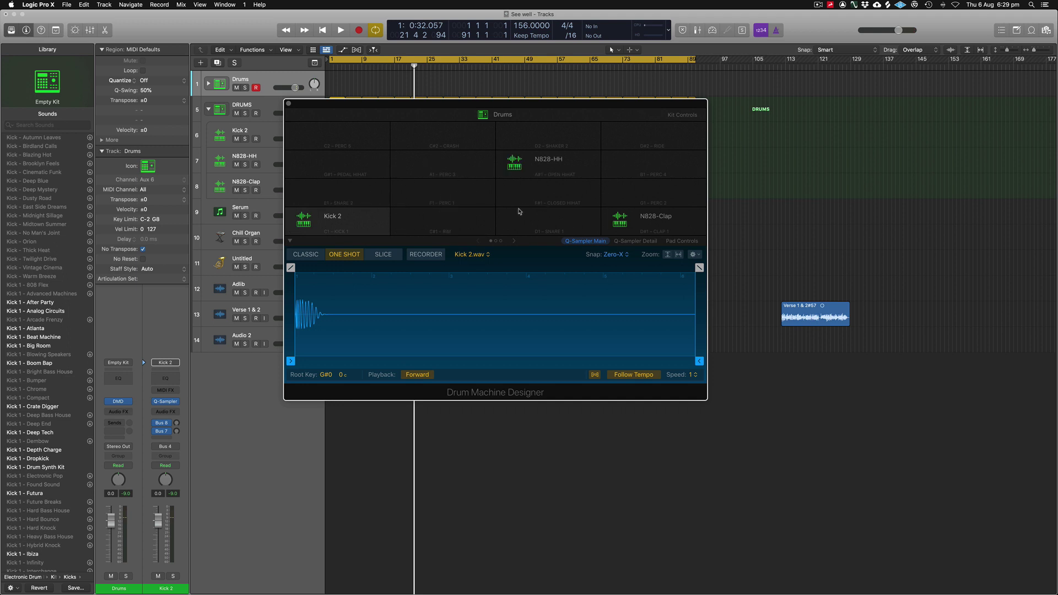
pyautogui.click(500, 240)
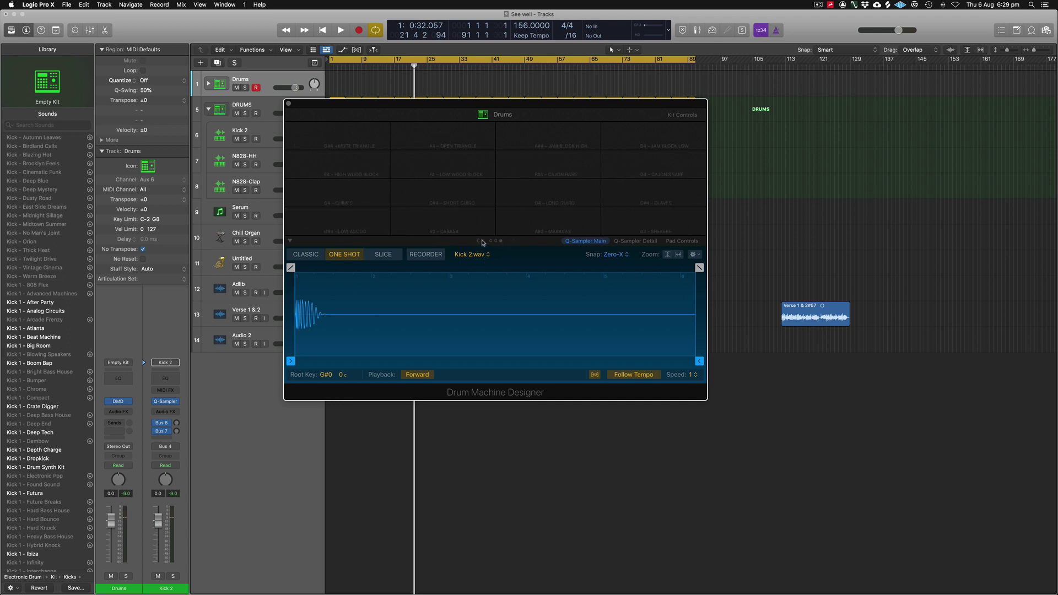
pyautogui.click(478, 241)
pyautogui.click(477, 241)
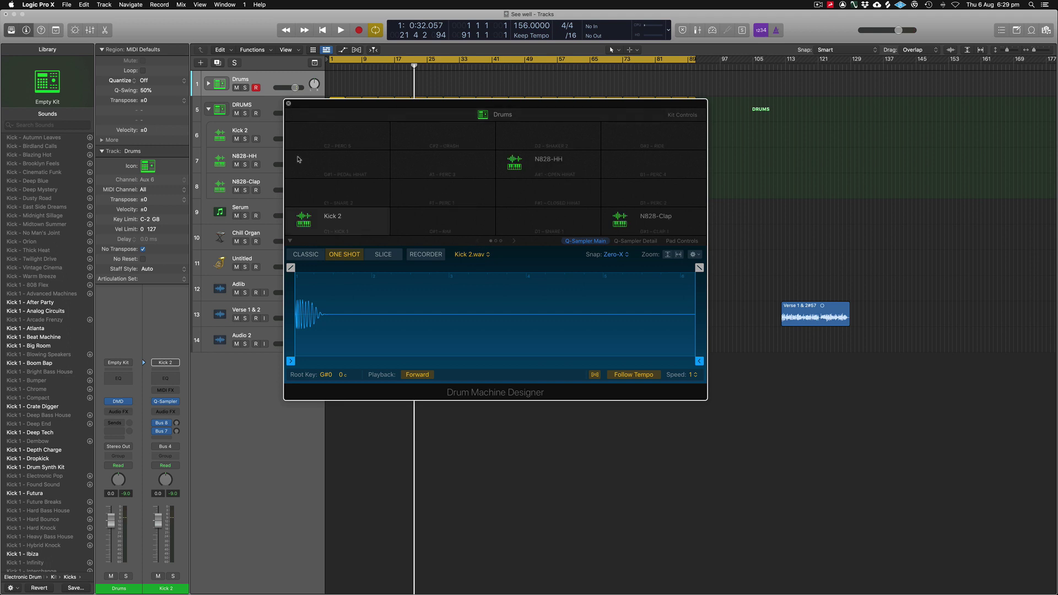
pyautogui.click(288, 104)
# Step: Create a Drum pattern region at bar 1 on the Drums track and set it to 64 Steps
pyautogui.rightClick(343, 86)
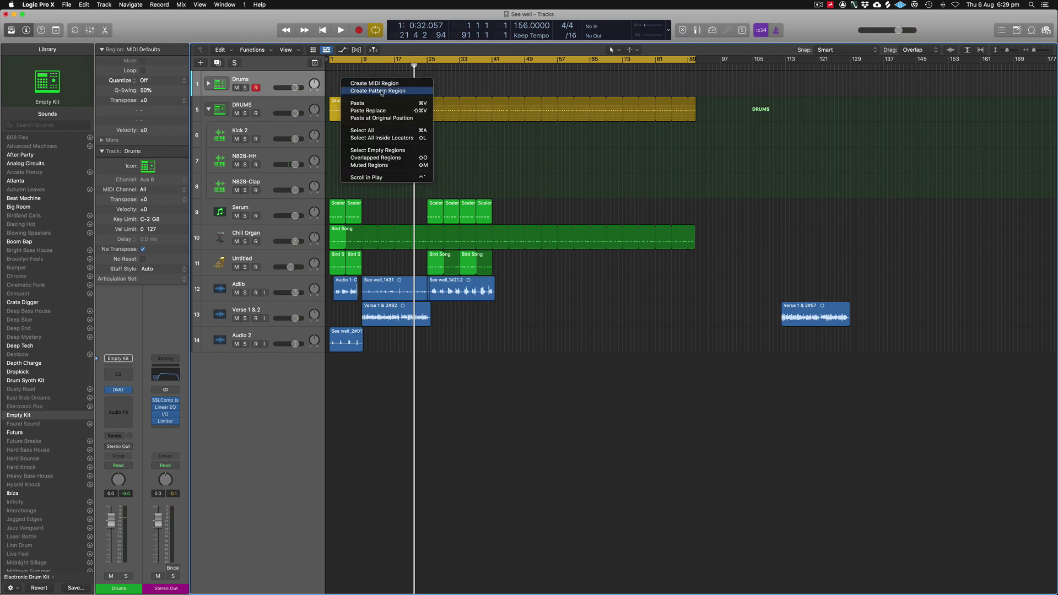
pyautogui.click(383, 92)
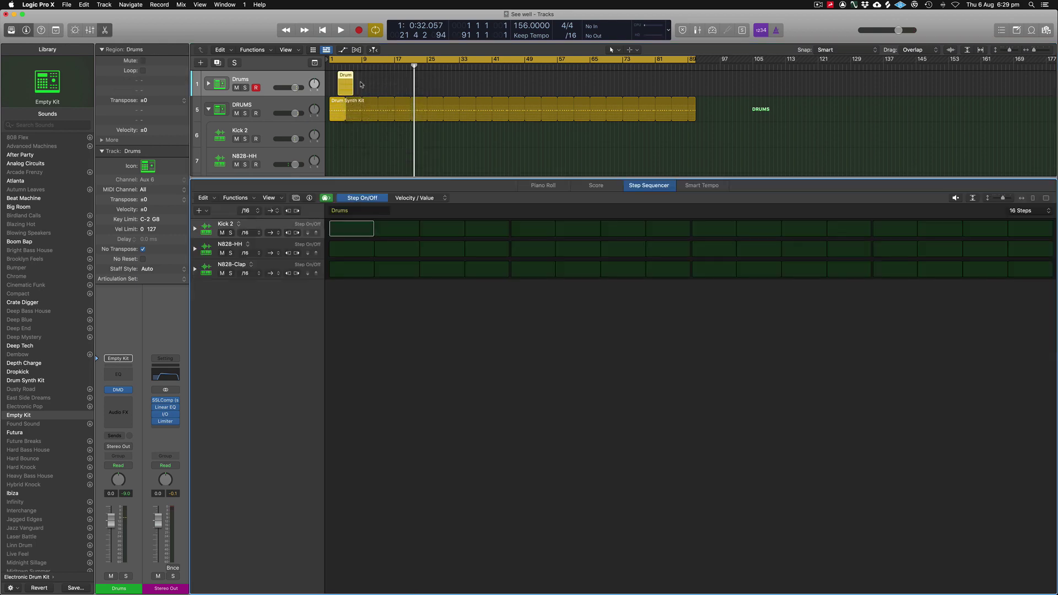
pyautogui.moveTo(345, 85); pyautogui.dragTo(337, 84)
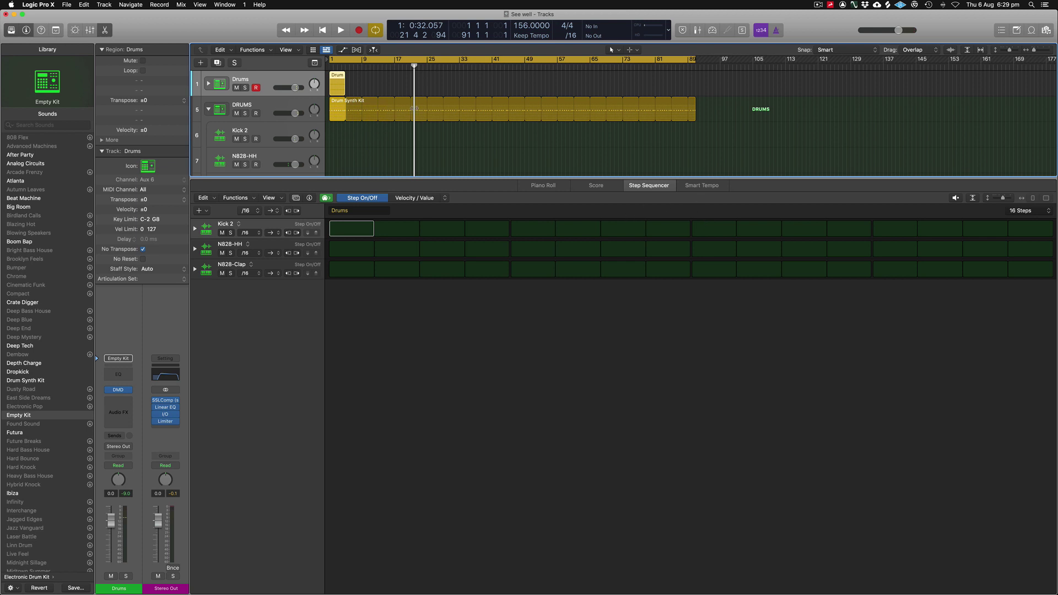
pyautogui.click(1022, 211)
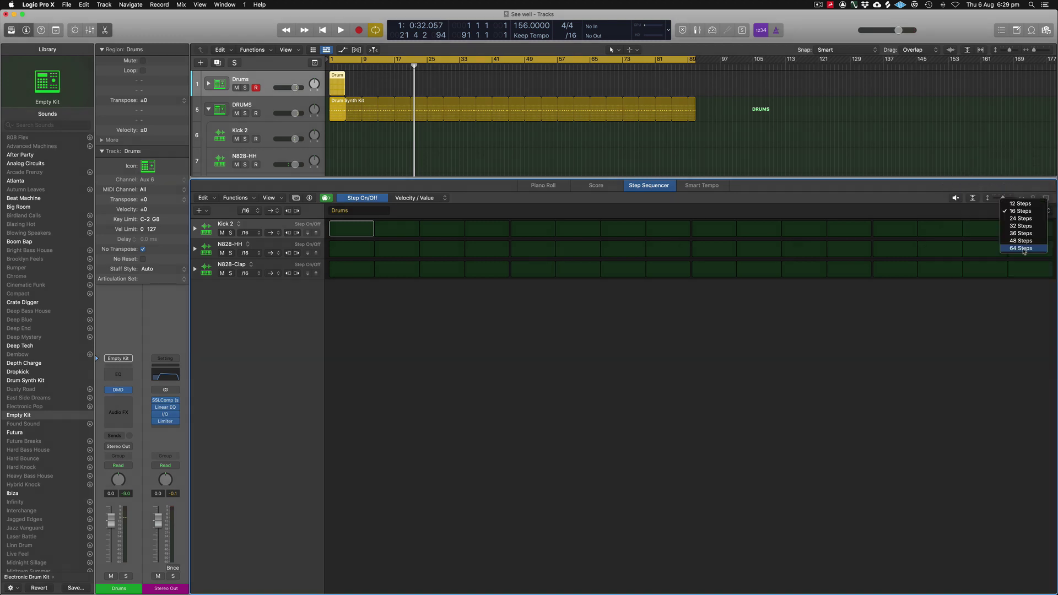
pyautogui.click(1023, 249)
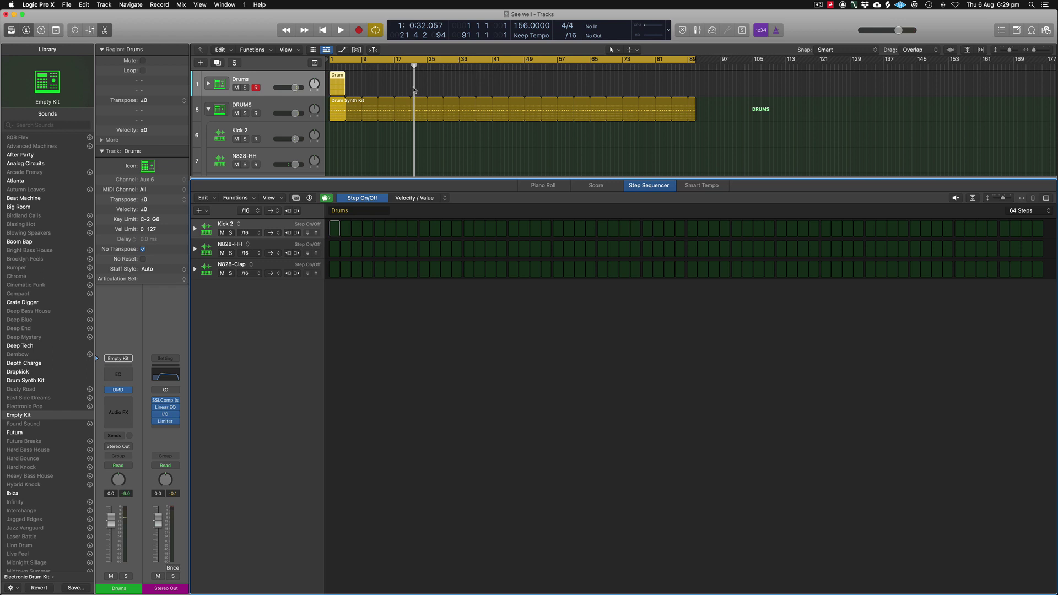
# Step: Turn on three kick steps, one clap step and a run of hi-hat steps
pyautogui.click(336, 87)
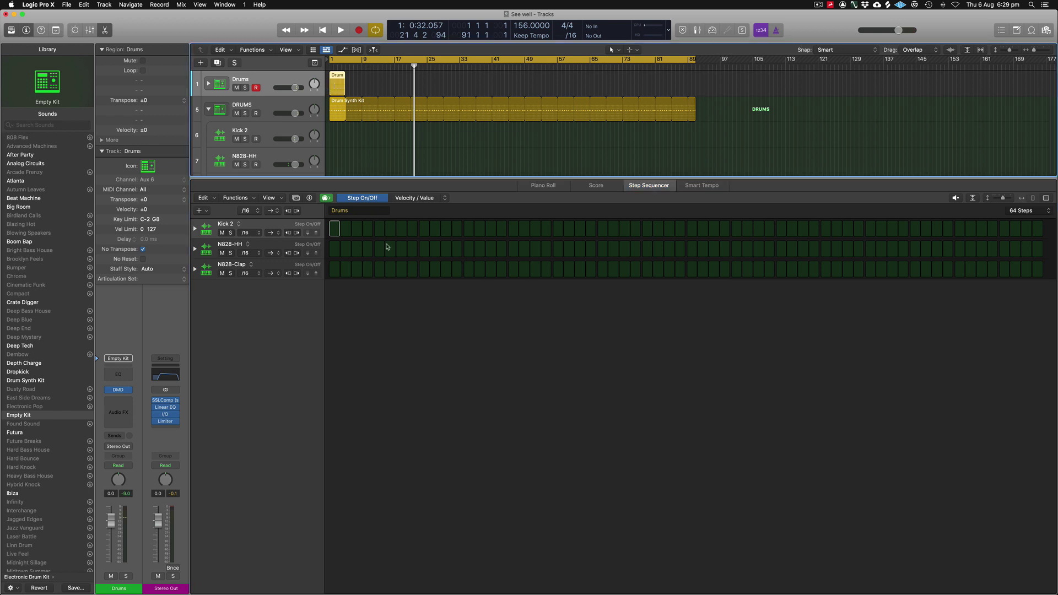
pyautogui.click(490, 229)
pyautogui.click(367, 229)
pyautogui.click(334, 229)
pyautogui.click(436, 270)
pyautogui.moveTo(447, 249); pyautogui.dragTo(657, 249)
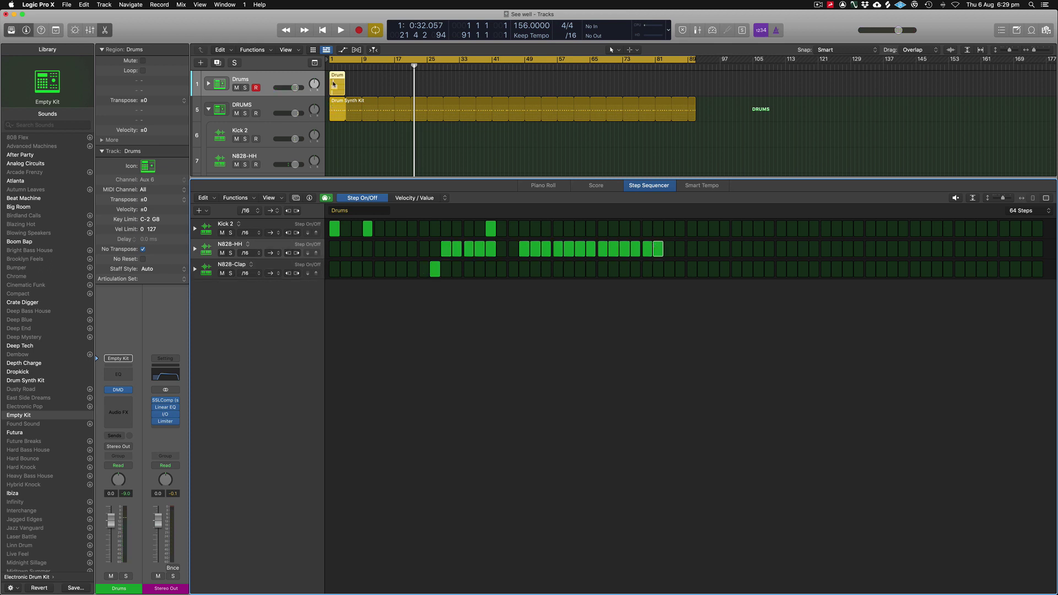
# Step: Delete the test Drums track and its region, then select the Kick 2 and N828-HH rows
pyautogui.click(276, 79)
pyautogui.press('Delete')
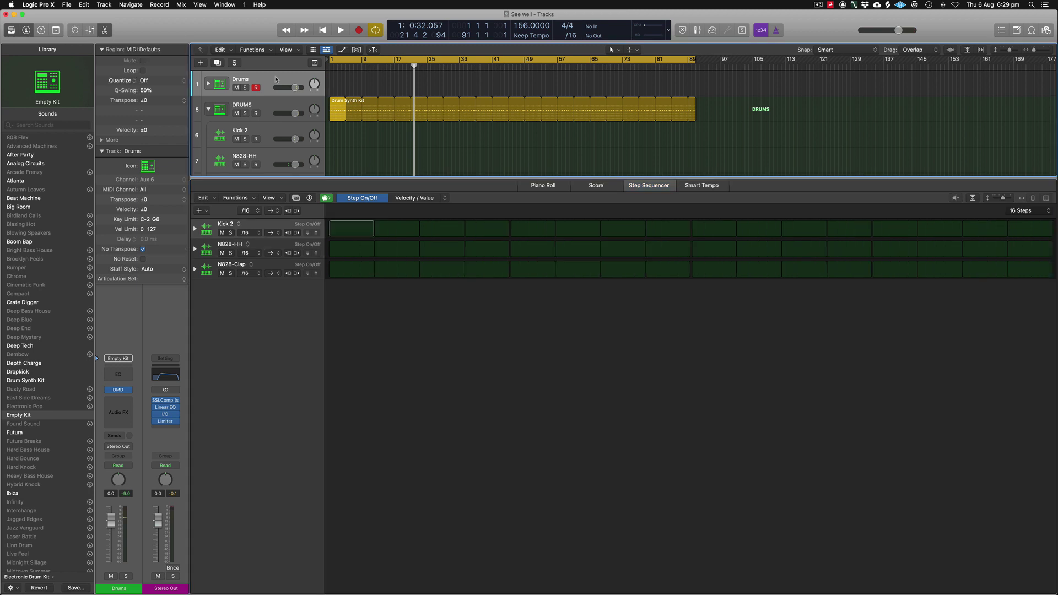
pyautogui.press('Delete')
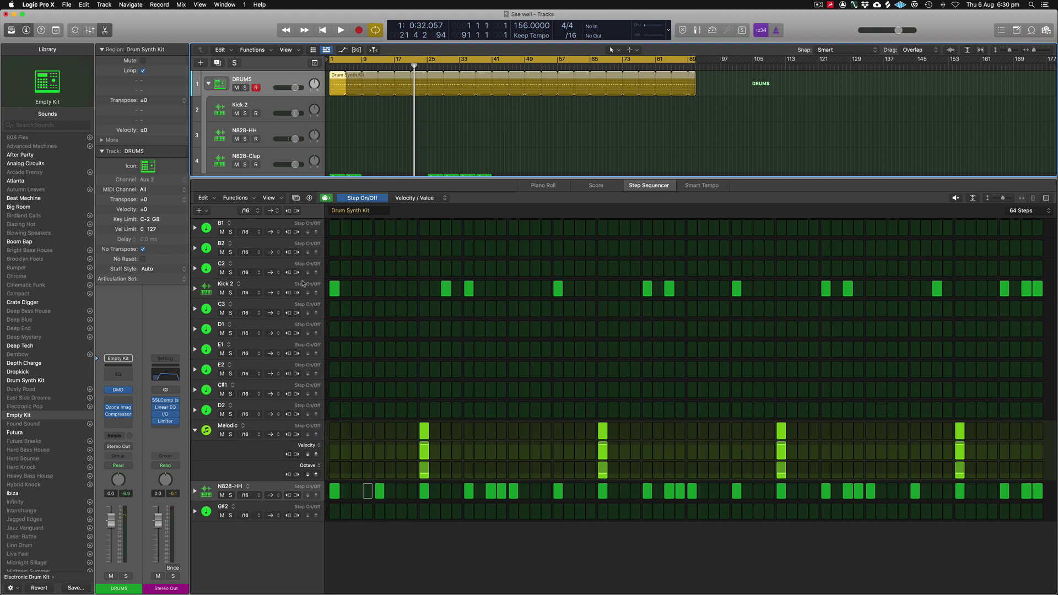
pyautogui.click(206, 289)
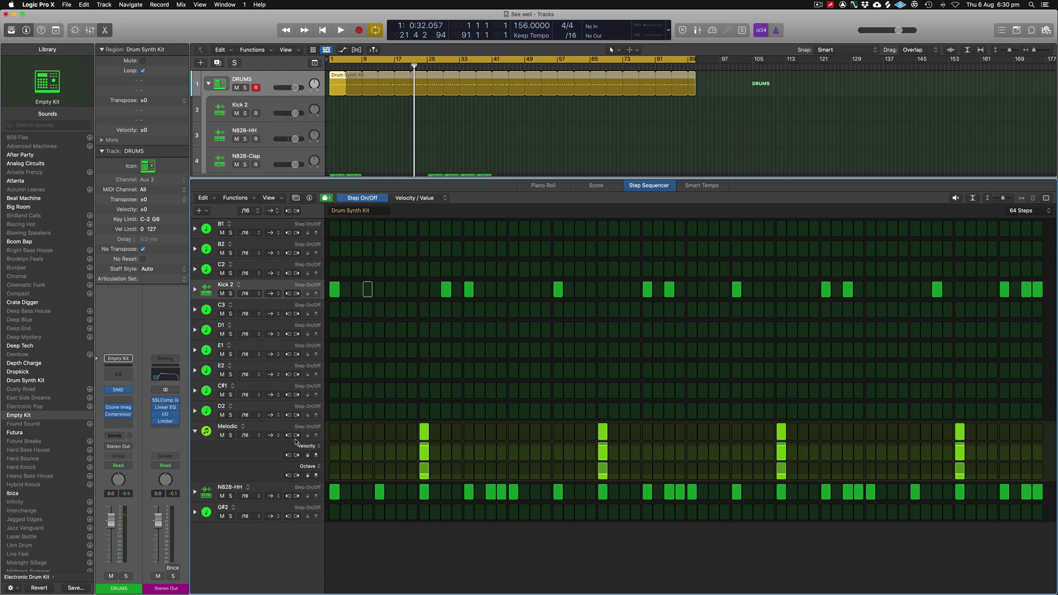
pyautogui.click(269, 489)
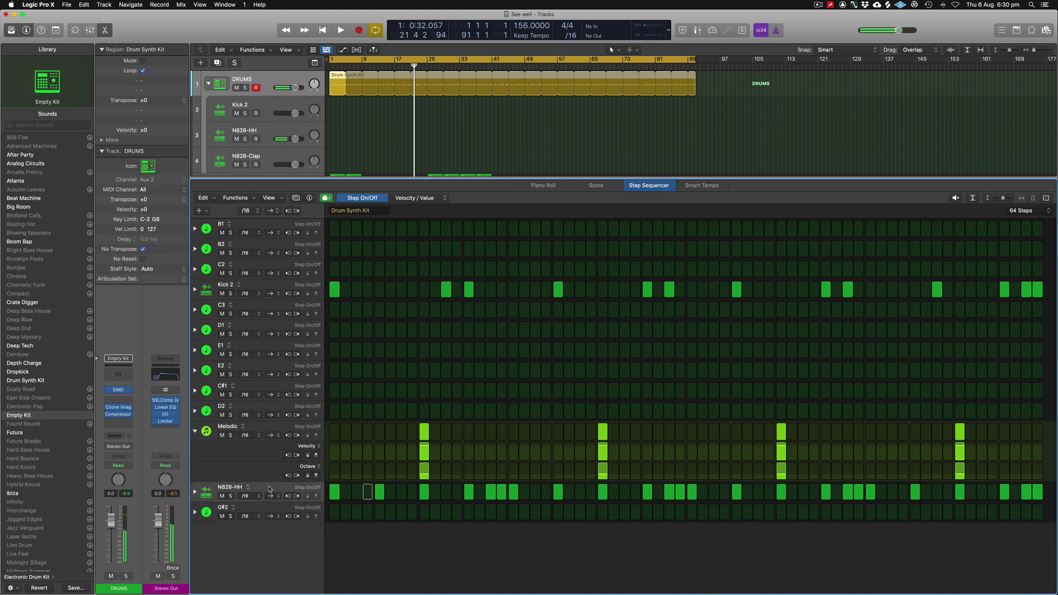
# Step: Expand the N828-HH row's lanes and review the Velocity and Note Repeat parameter choices
pyautogui.click(195, 491)
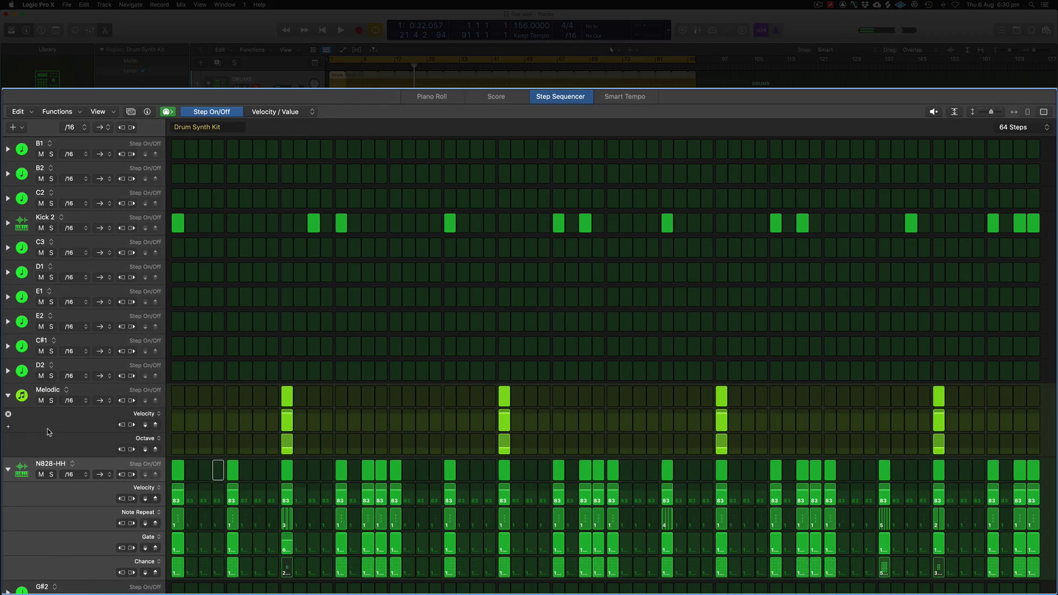
pyautogui.scroll(-1, 68, 414)
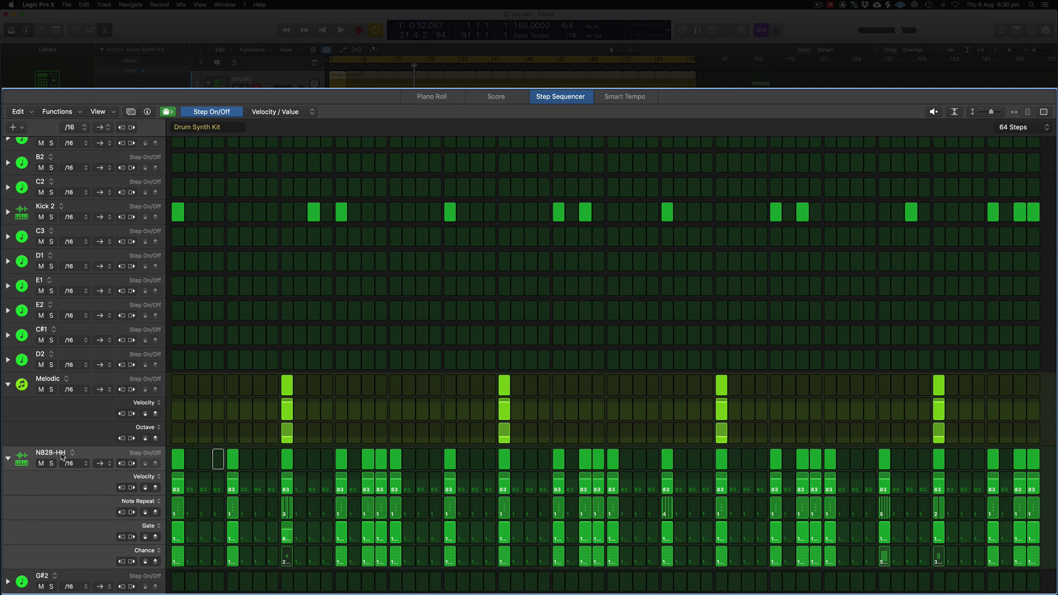
pyautogui.click(141, 477)
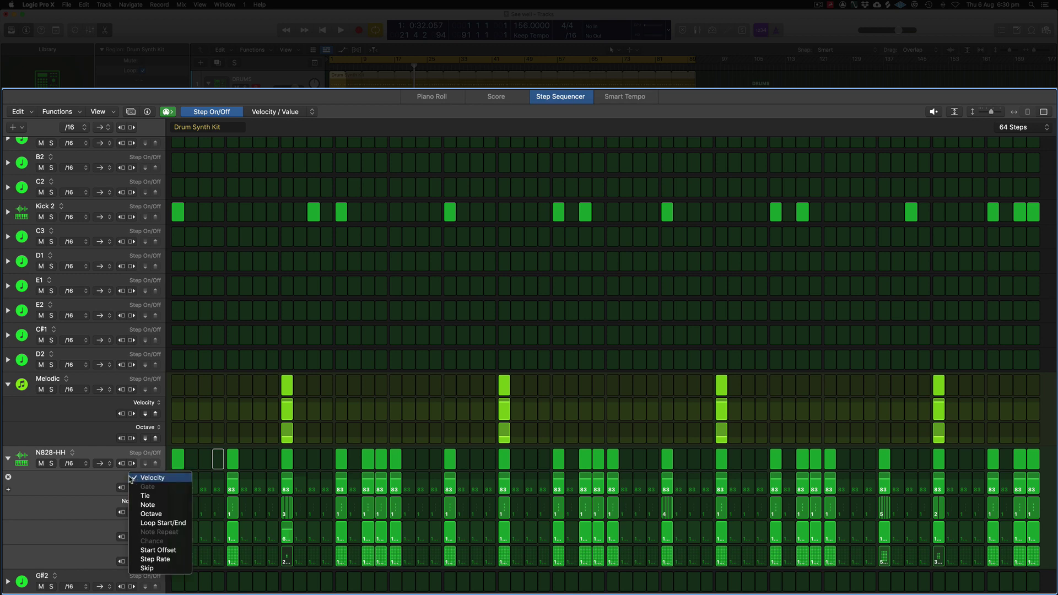
pyautogui.click(111, 477)
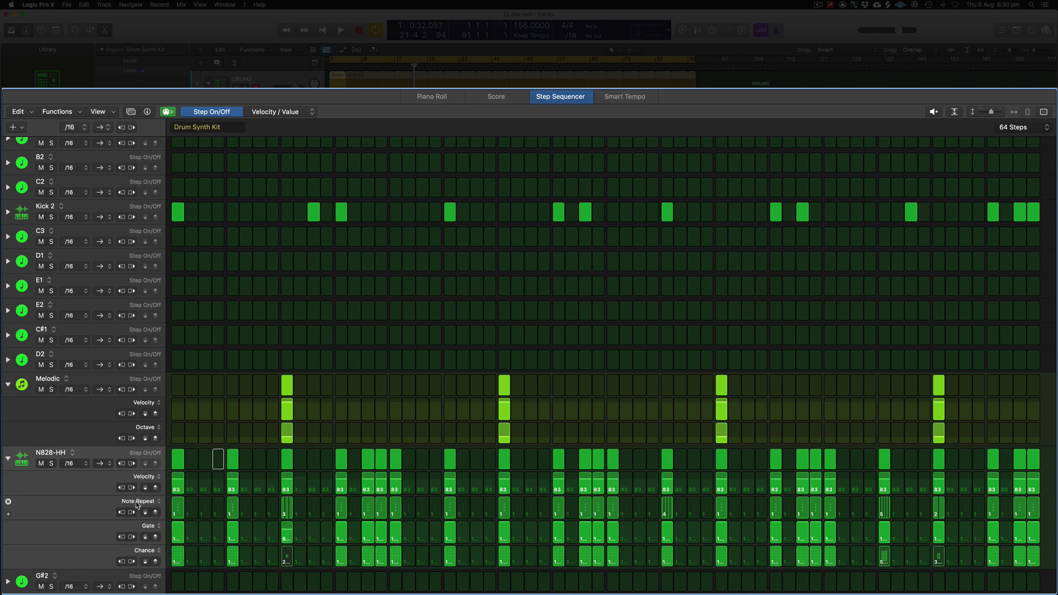
pyautogui.click(137, 502)
pyautogui.click(85, 502)
# Step: Review Gate lane options, set one hi-hat step's Note Repeat to 8, and stop DRUMS region looping
pyautogui.click(144, 528)
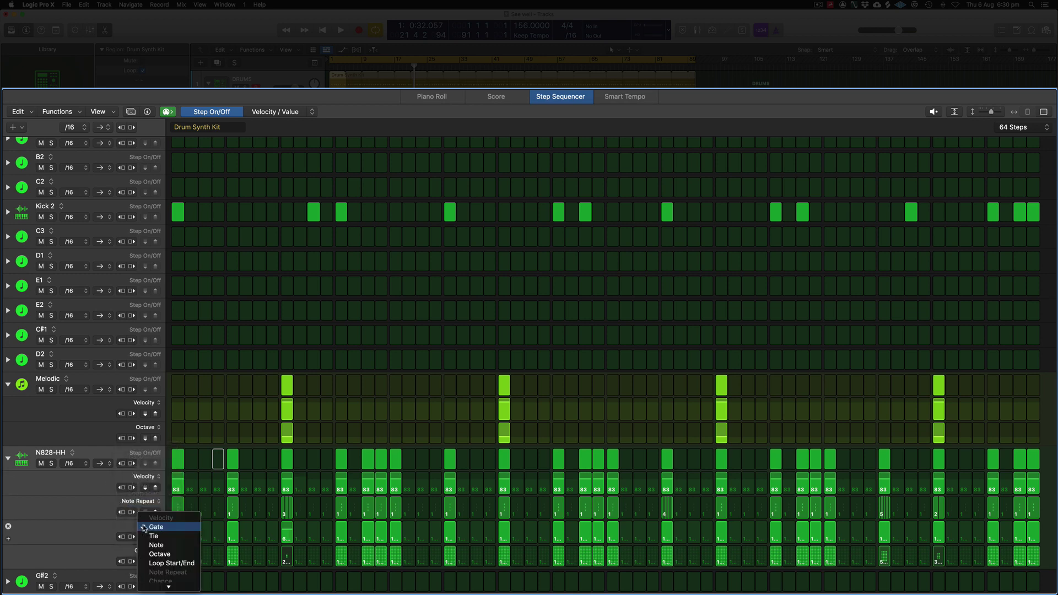
pyautogui.moveTo(169, 587)
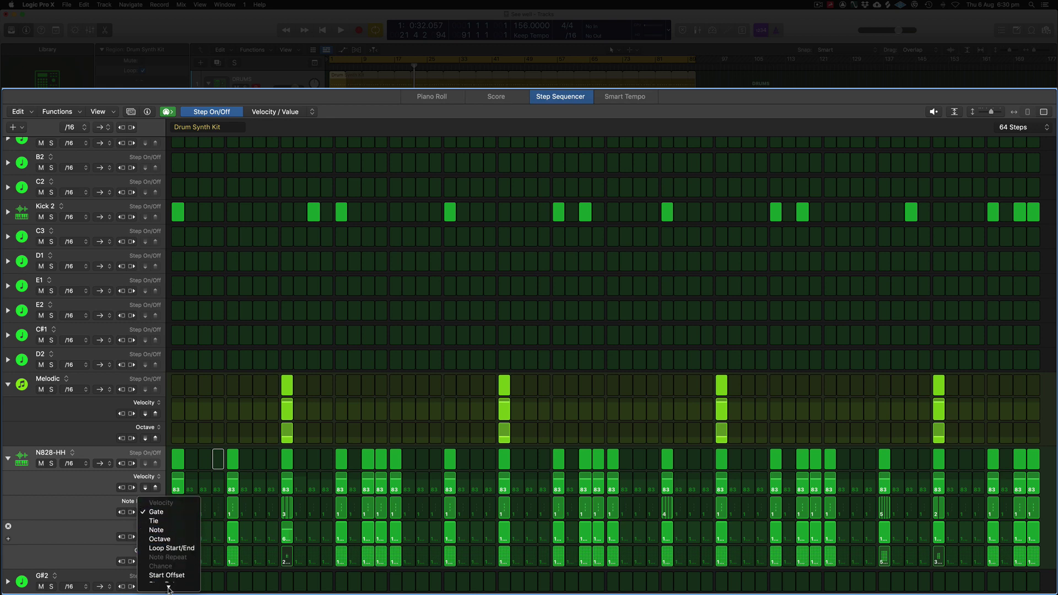
pyautogui.click(80, 512)
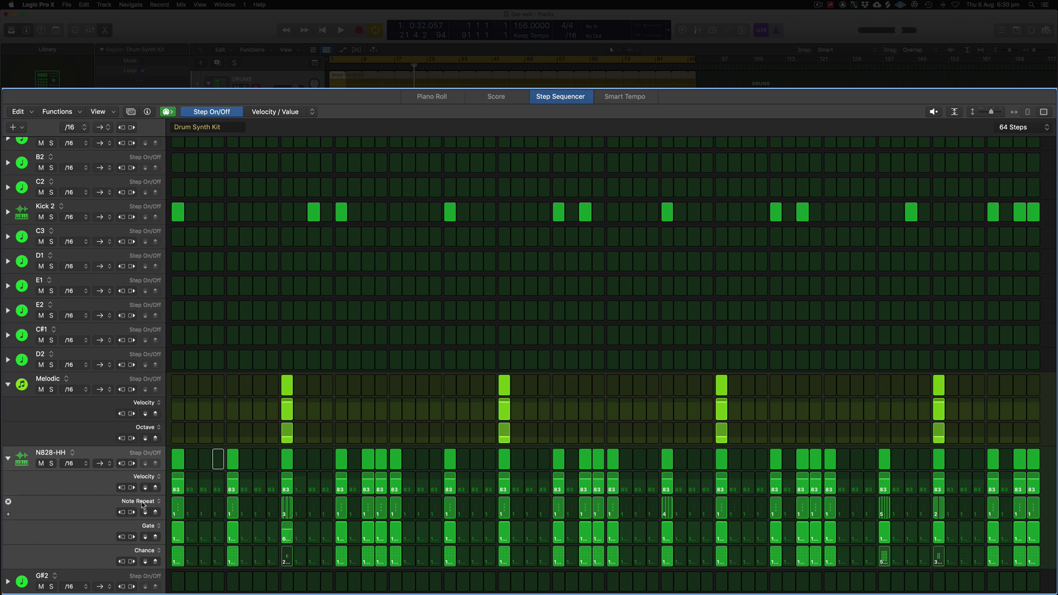
pyautogui.moveTo(287, 510); pyautogui.dragTo(287, 511)
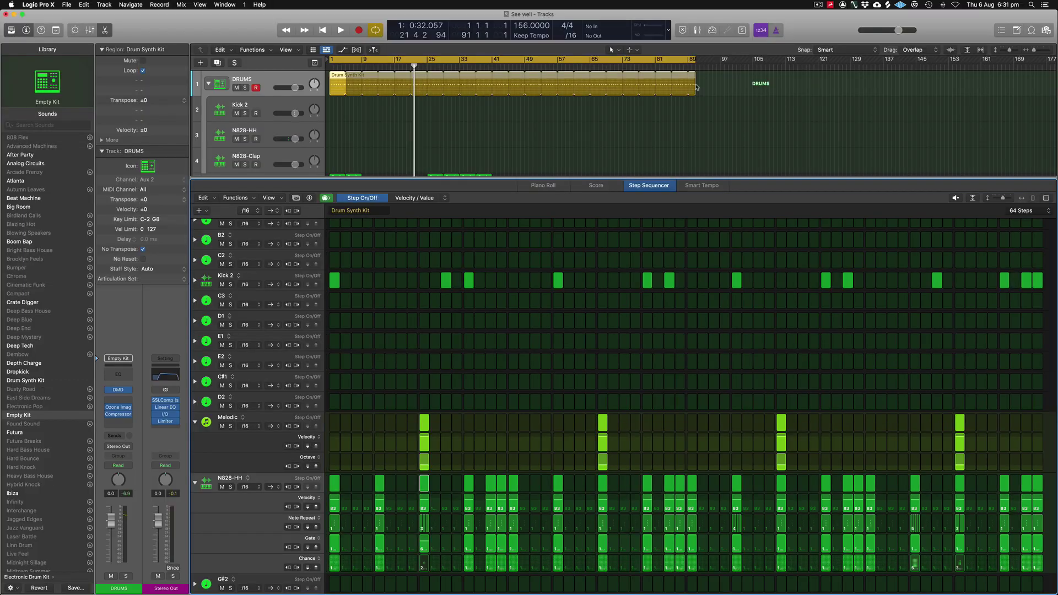
pyautogui.moveTo(695, 80); pyautogui.dragTo(355, 83)
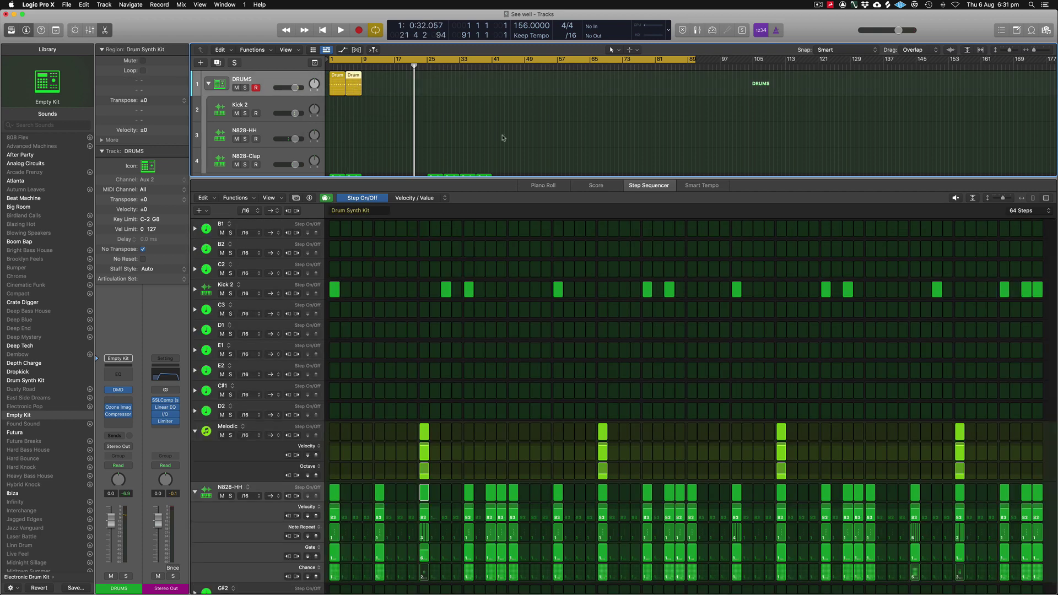
# Step: Switch off one Kick 2 step and one Melodic step, then audition the pattern
pyautogui.click(343, 66)
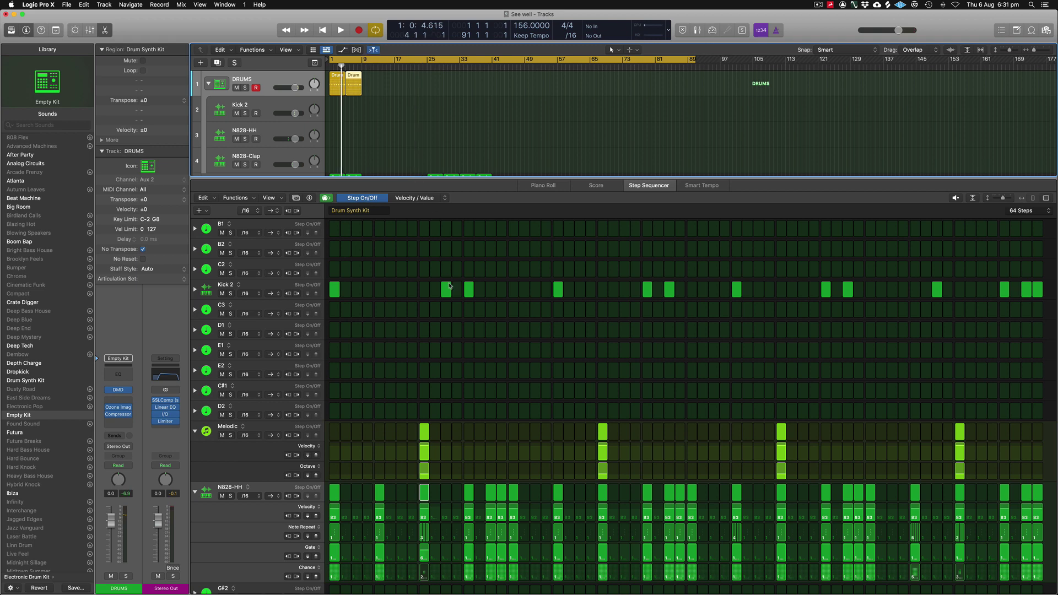
pyautogui.click(449, 286)
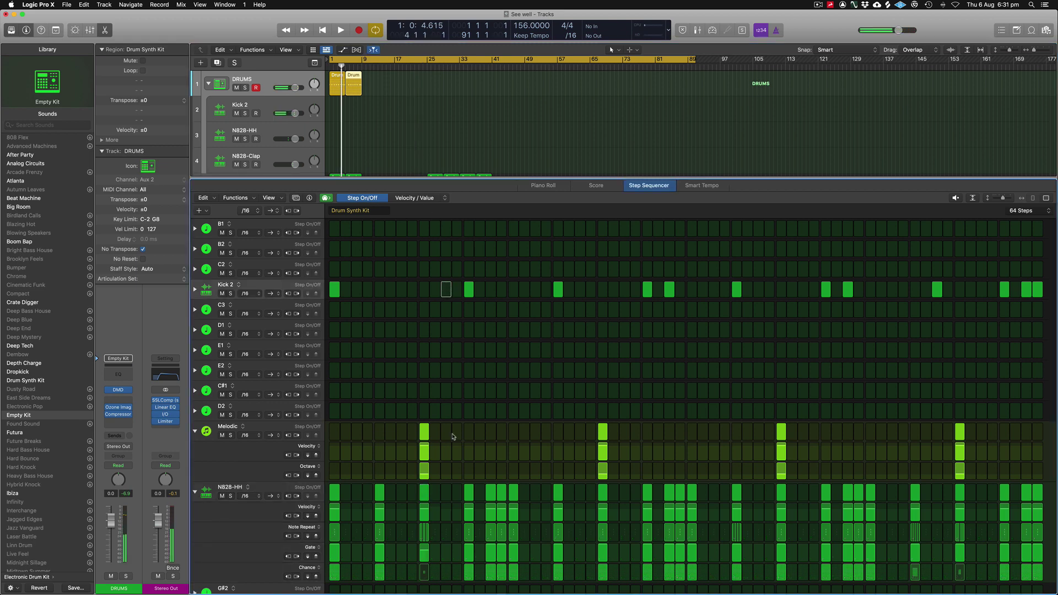
pyautogui.click(422, 432)
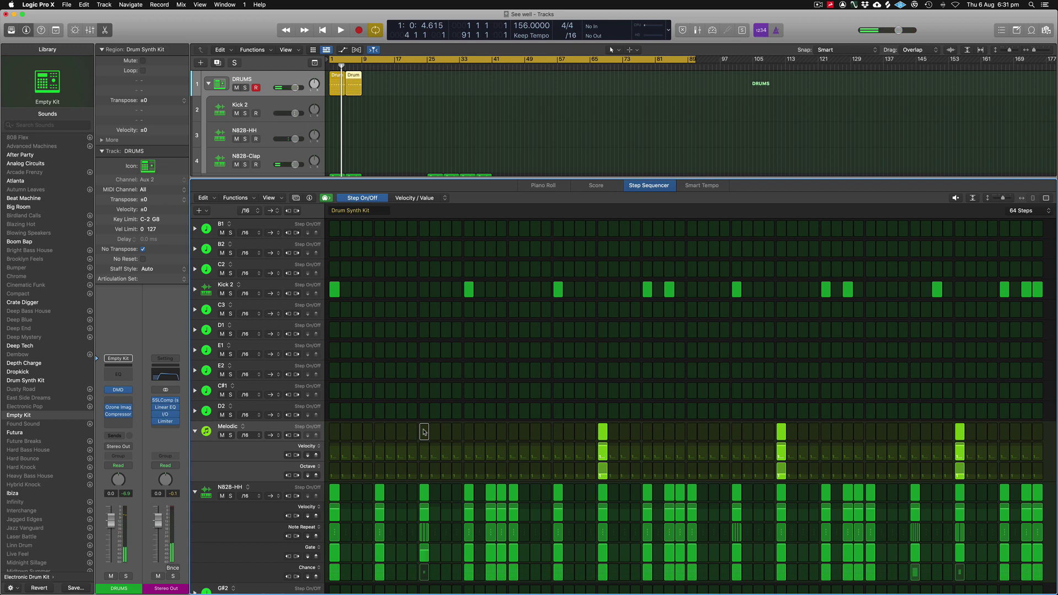
pyautogui.press('space')
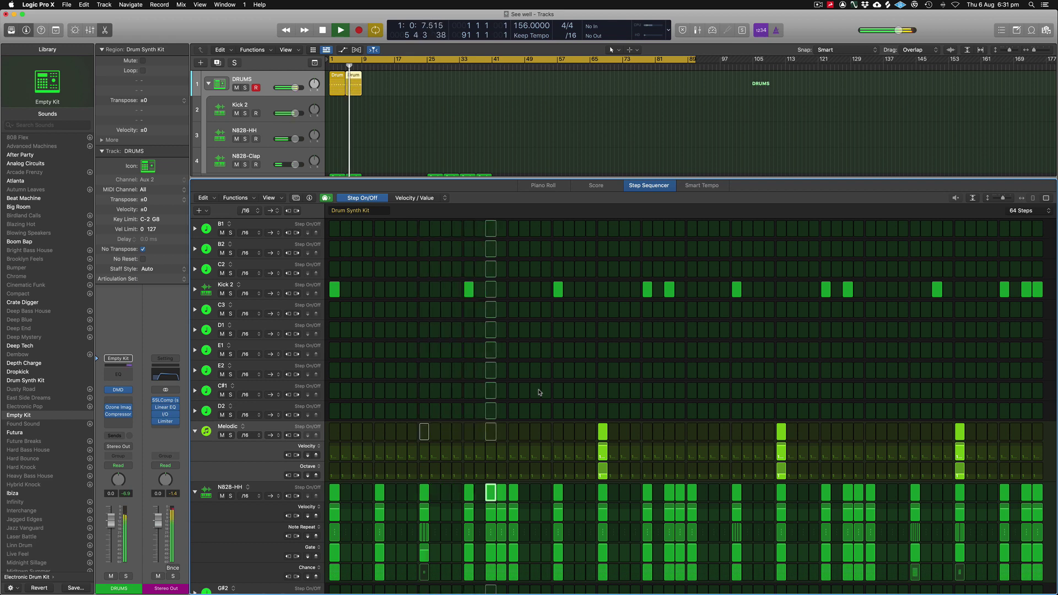
pyautogui.press('space')
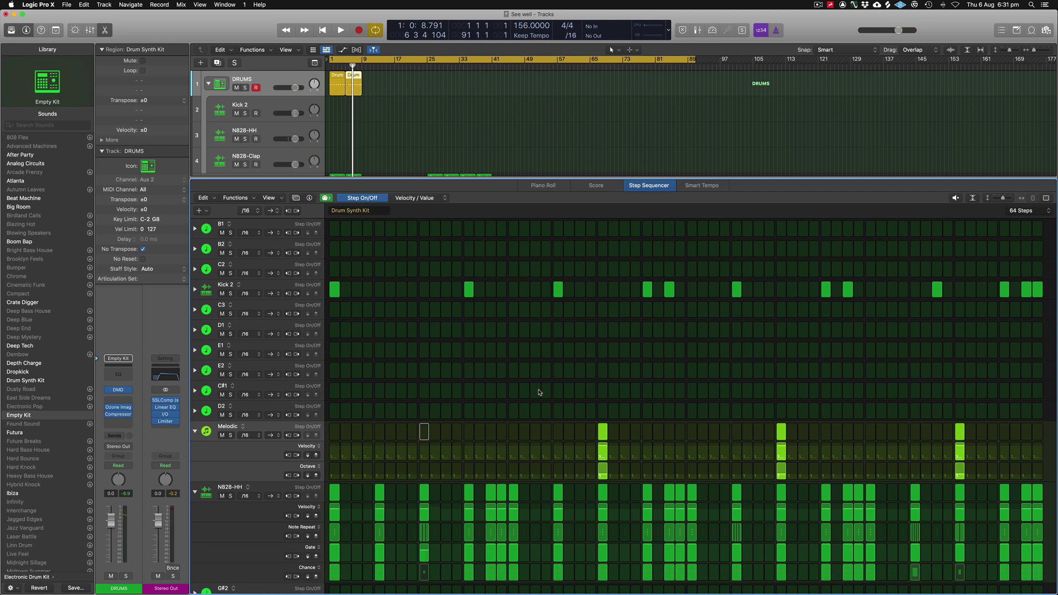
# Step: Restore both removed steps and delete the second Drum region at bar 5
pyautogui.press('Return')
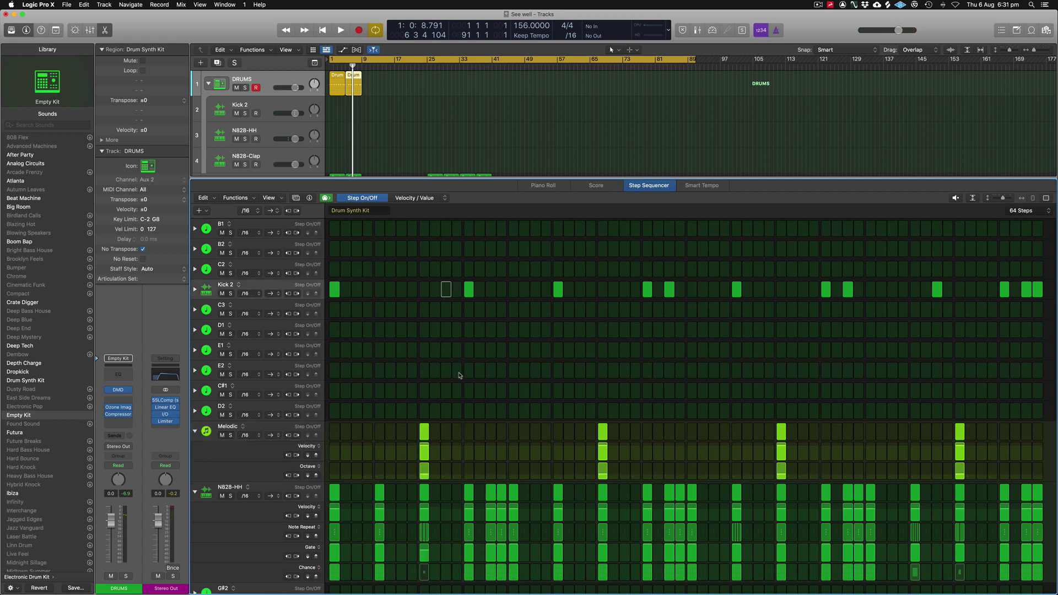
pyautogui.press('Return')
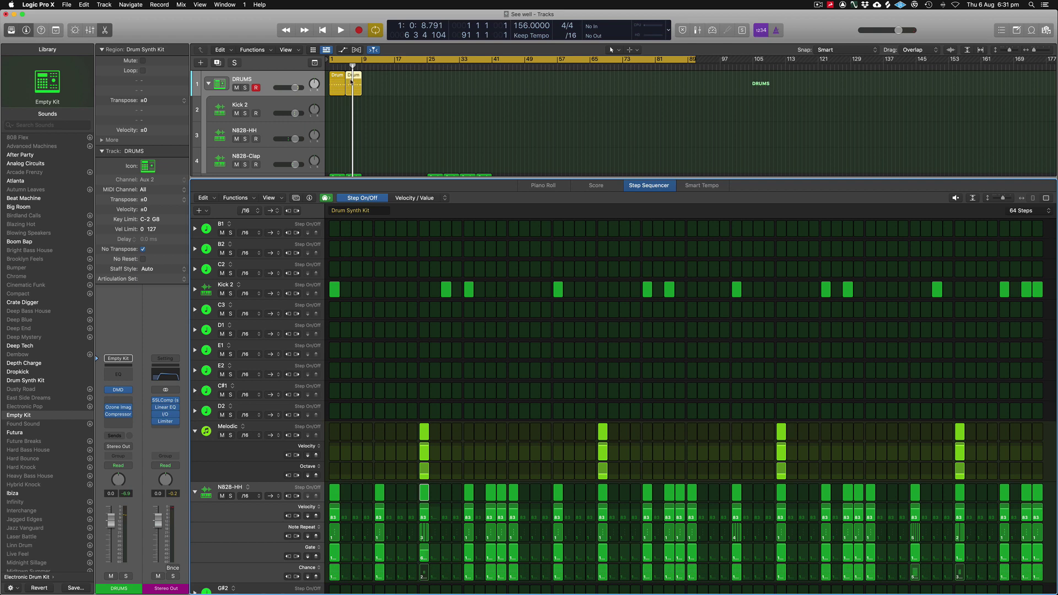
pyautogui.press('Delete')
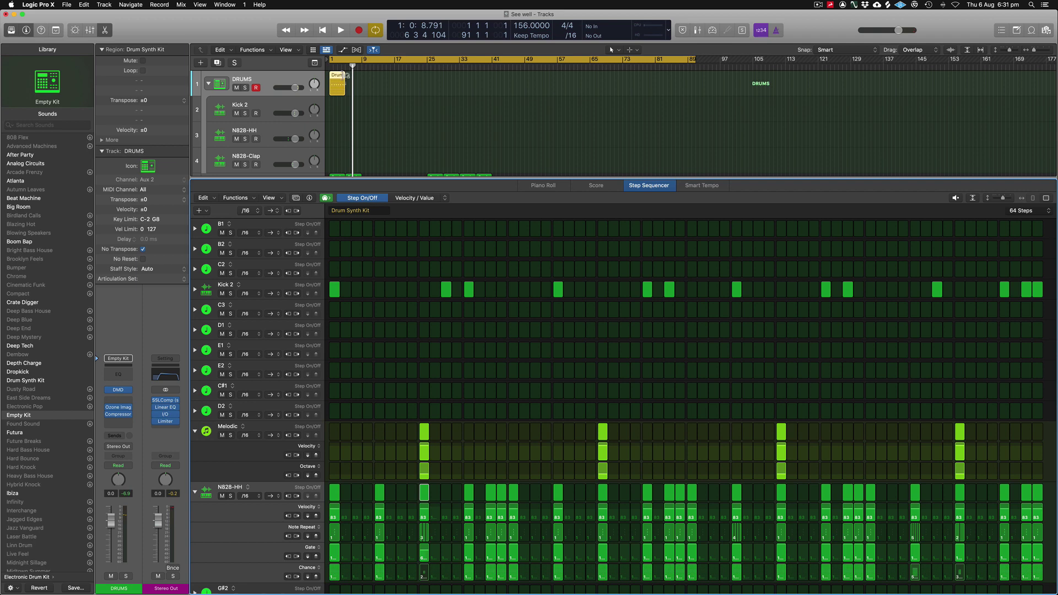
# Step: Loop the DRUMS pattern region out to bar 89 and convert it into a MIDI region
pyautogui.moveTo(346, 75); pyautogui.dragTo(695, 78)
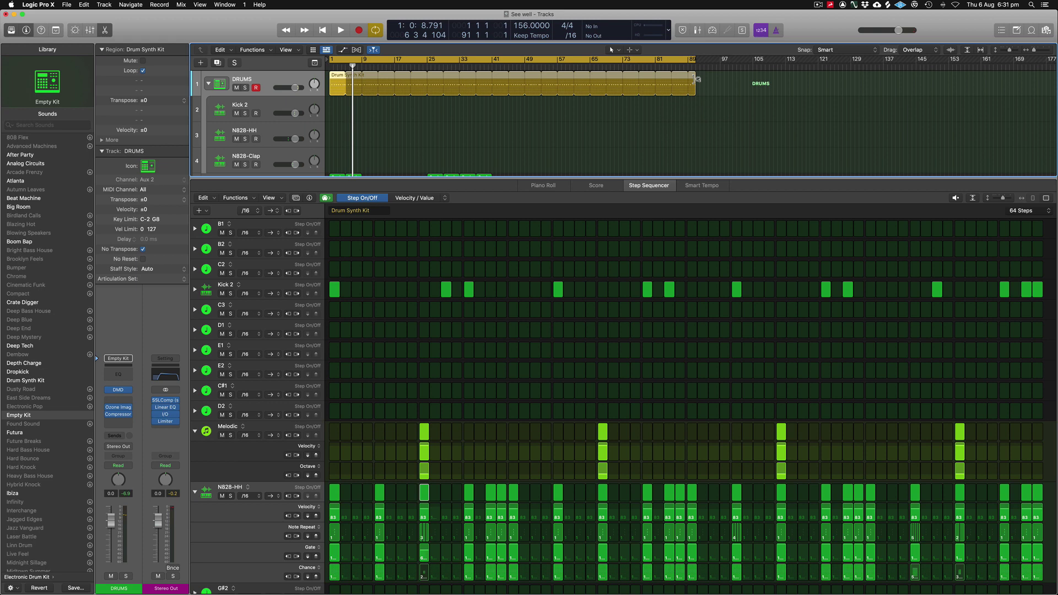
pyautogui.press('x')
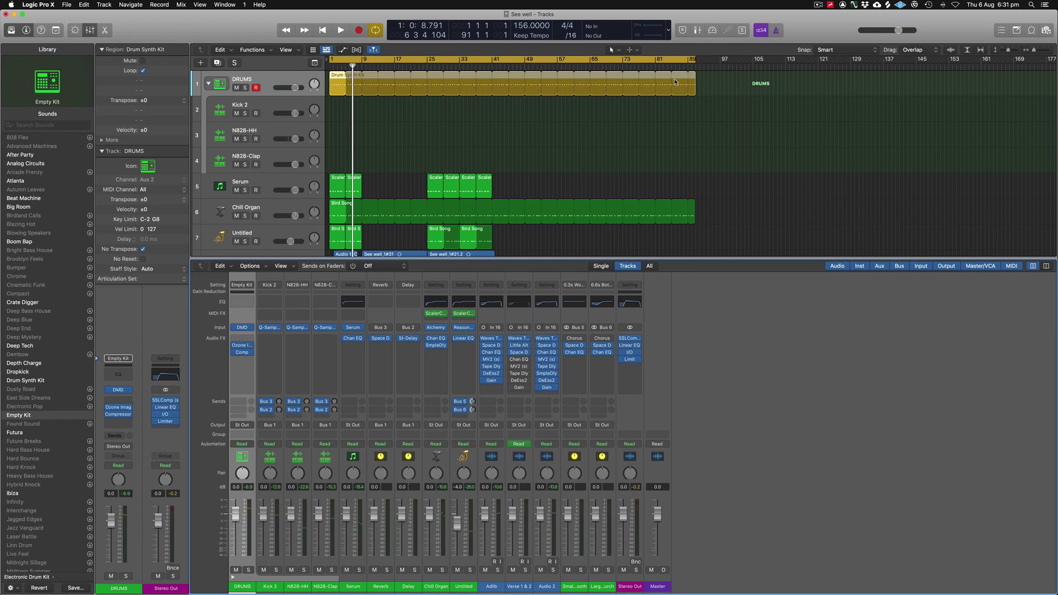
pyautogui.rightClick(335, 87)
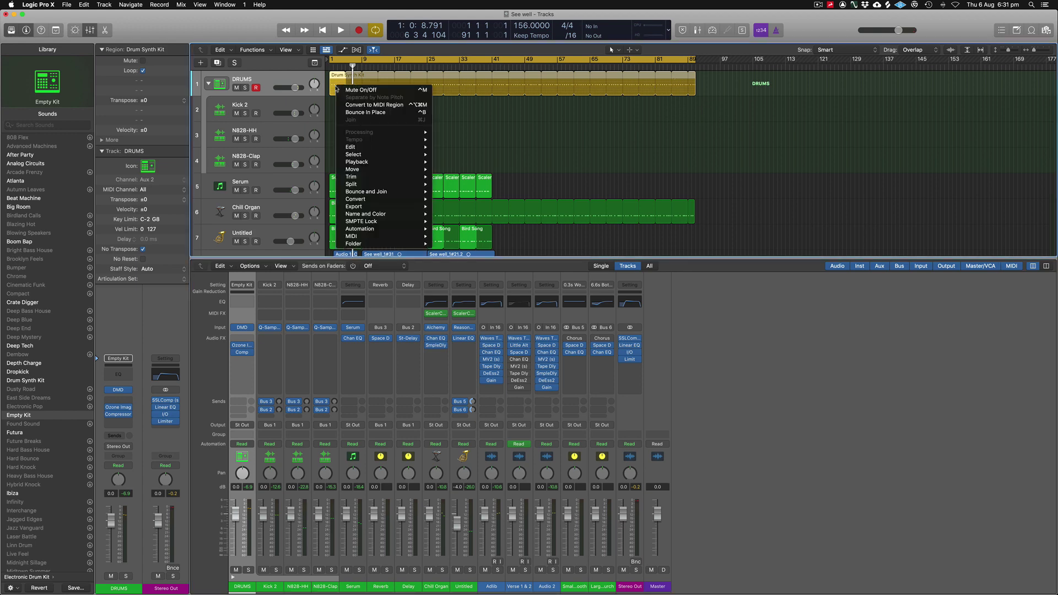
pyautogui.click(375, 107)
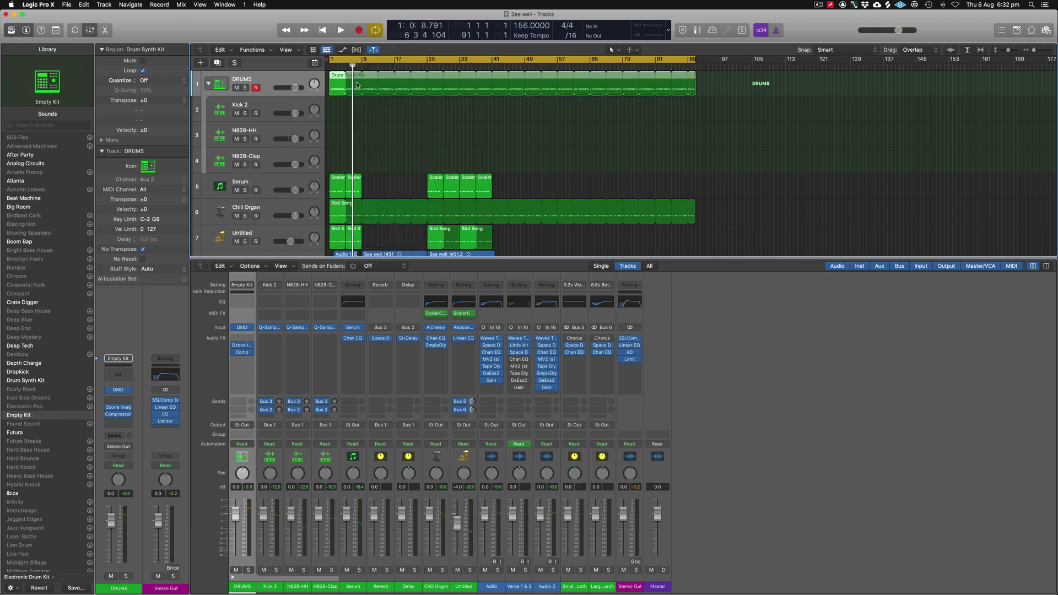
# Step: Separate the DRUMS MIDI region by note pitch into looping Kick 2, N828-HH and N828-Clap regions
pyautogui.doubleClick(339, 86)
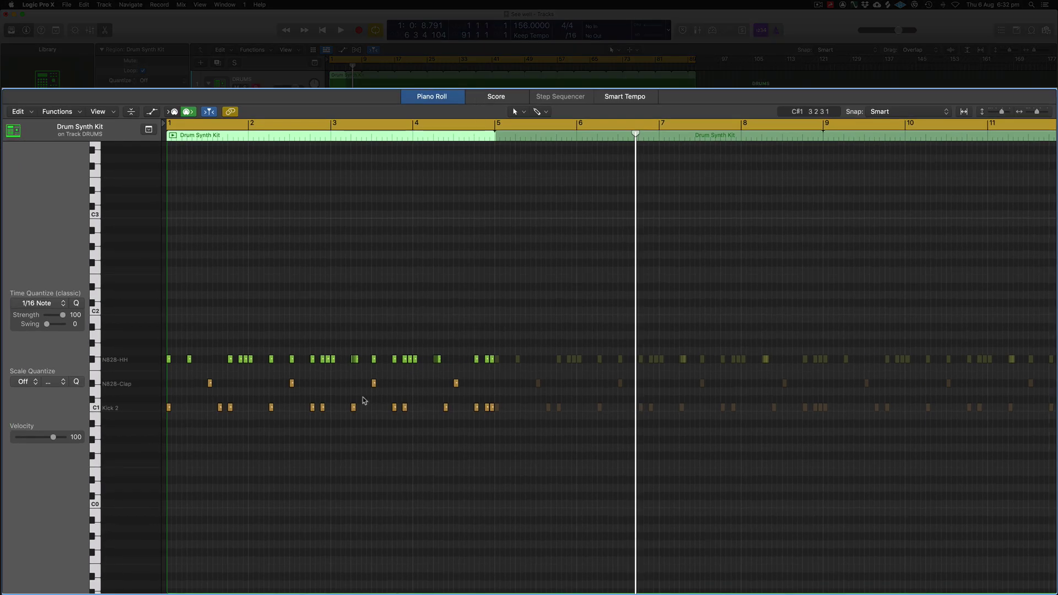
pyautogui.hscroll(5, 362, 397)
pyautogui.hscroll(20, 363, 397)
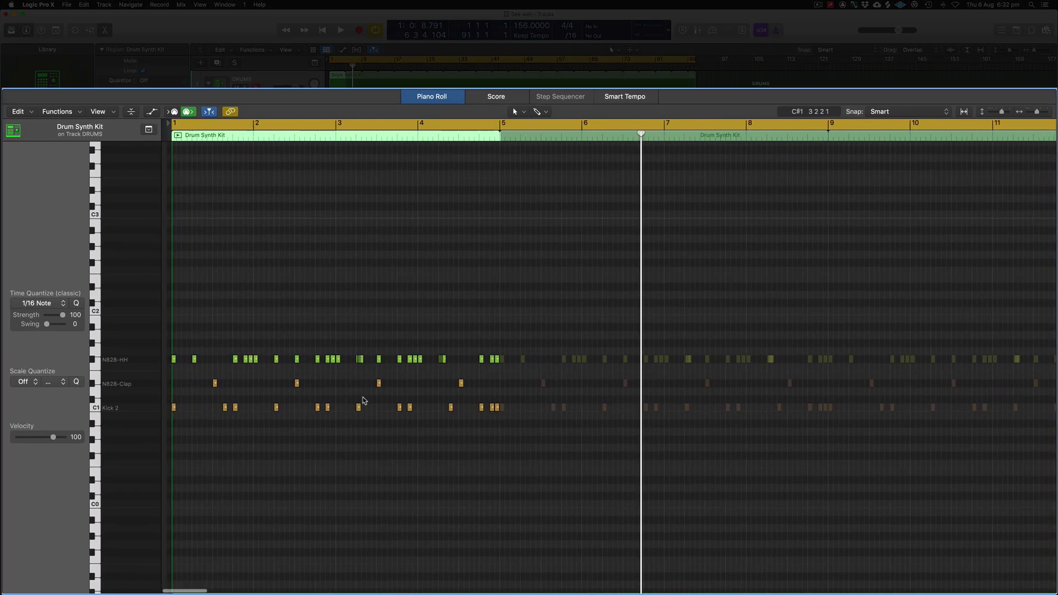
pyautogui.hscroll(-20, 364, 400)
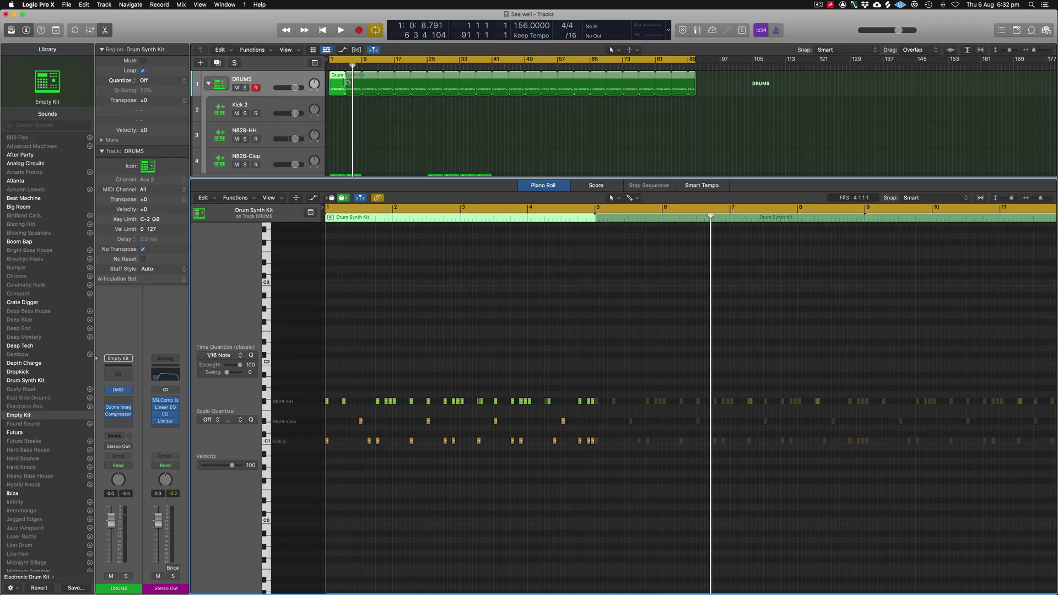
pyautogui.rightClick(340, 87)
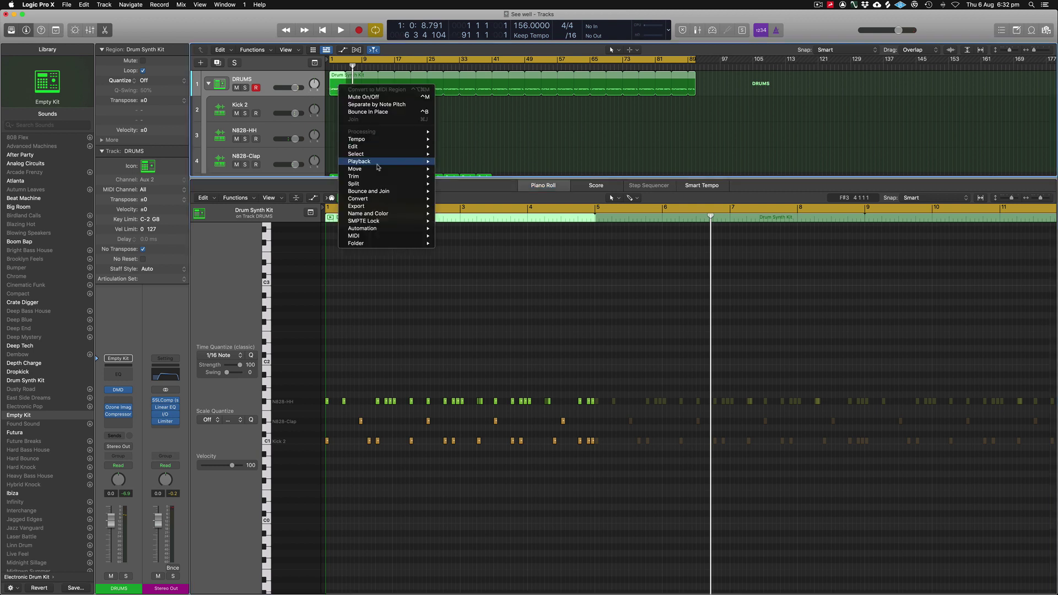
pyautogui.moveTo(378, 235)
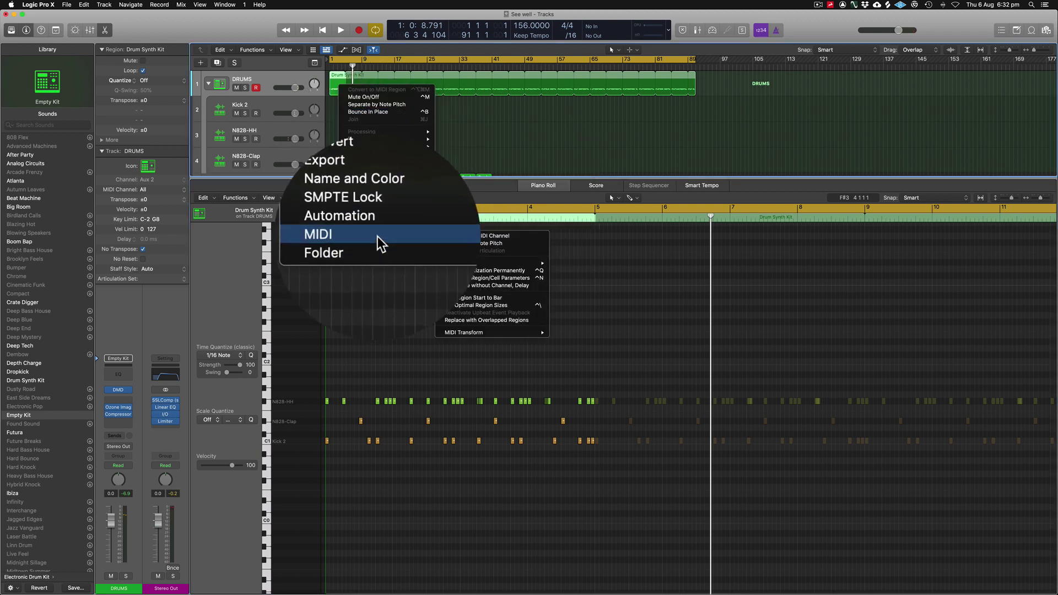
pyautogui.click(471, 245)
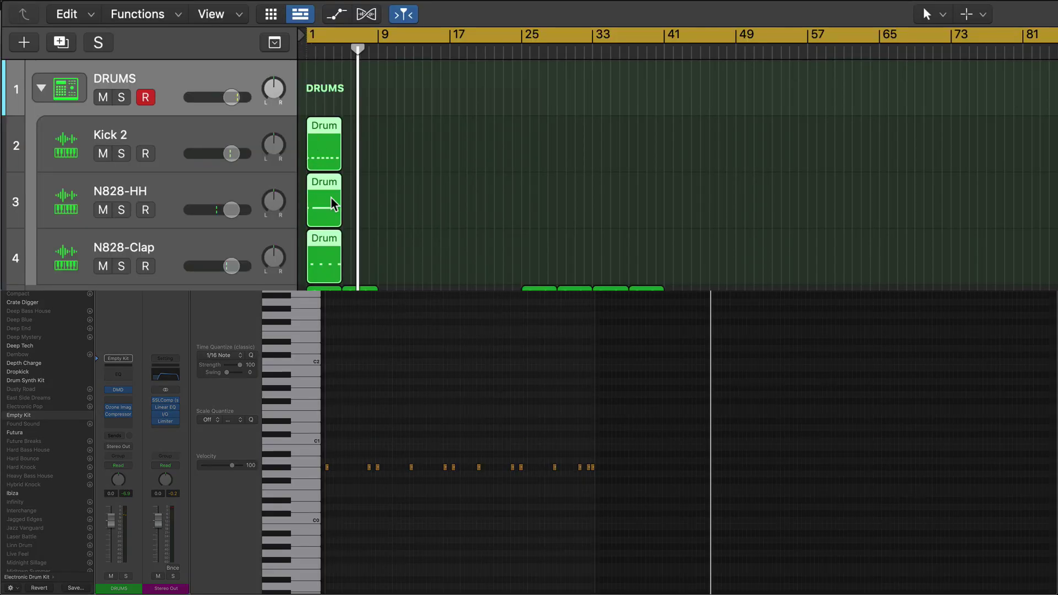
pyautogui.press('l')
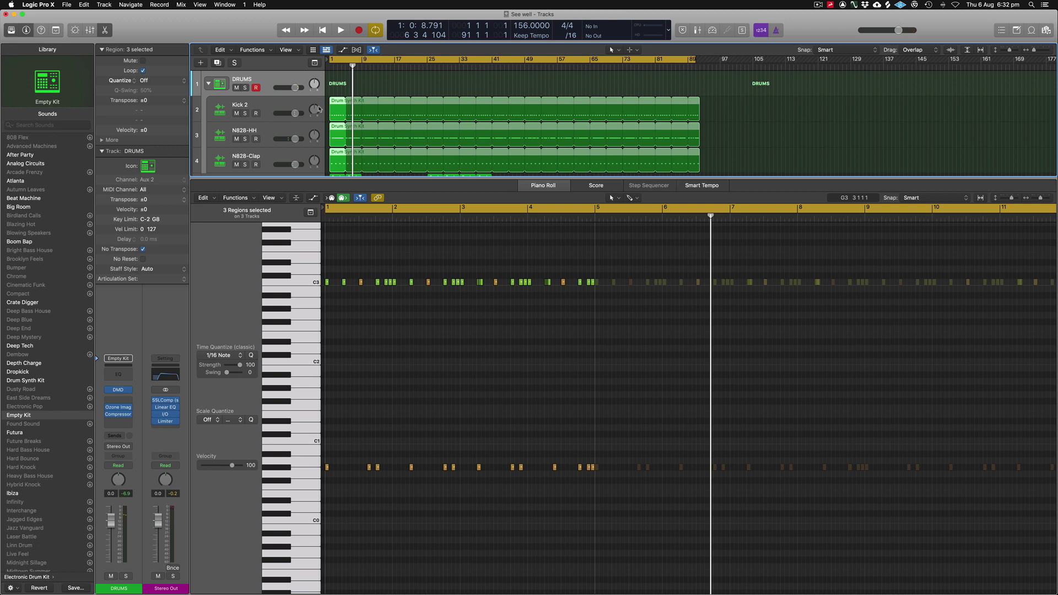
# Step: Select the Kick 2 region, look over its options, then show the Mixer with all drum strips
pyautogui.click(256, 102)
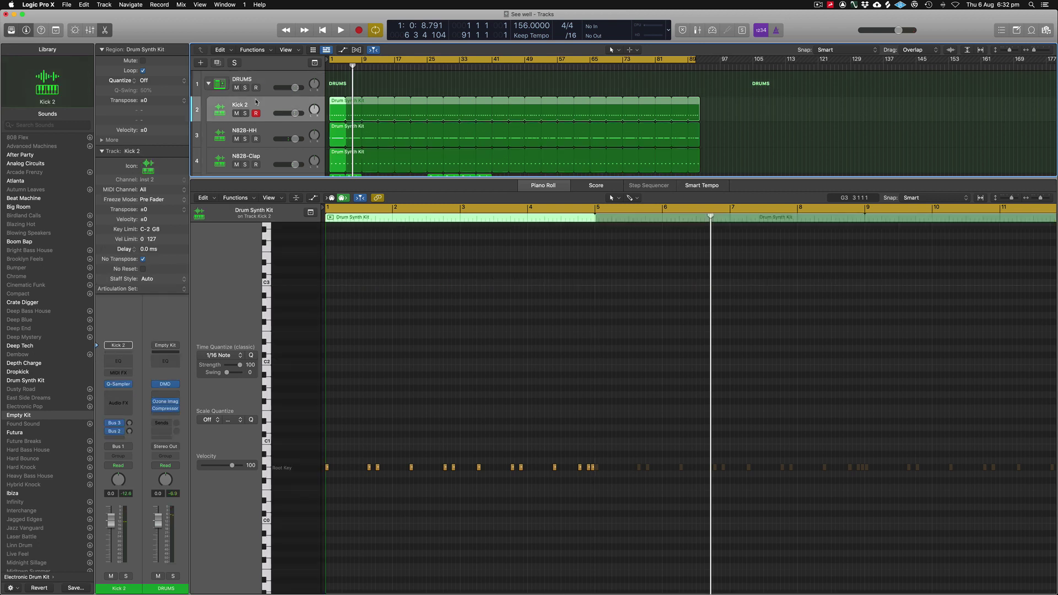
pyautogui.rightClick(463, 111)
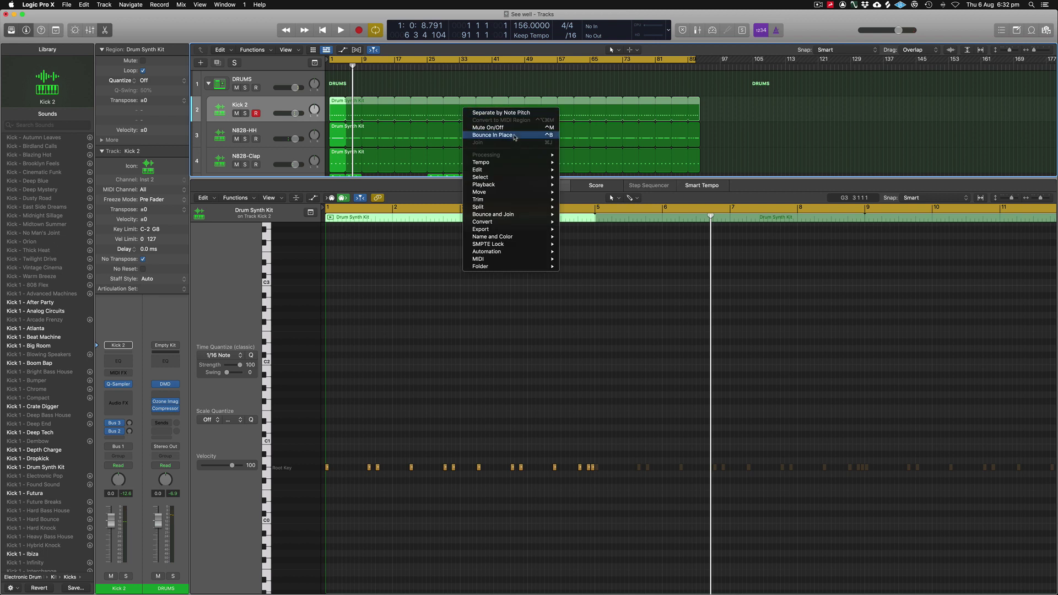
pyautogui.click(712, 80)
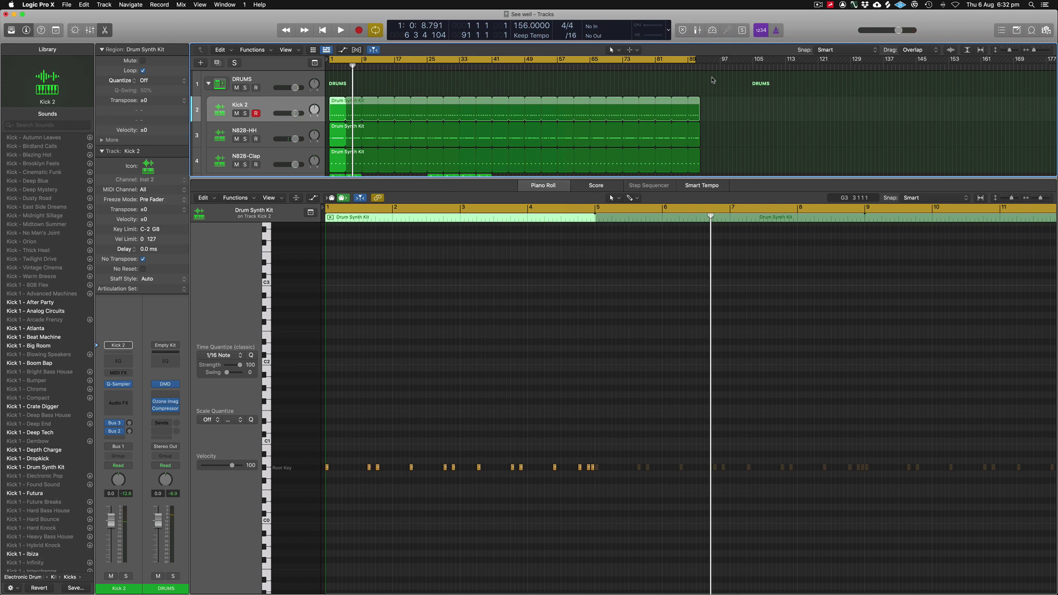
pyautogui.press('x')
pyautogui.scroll(-5, 631, 187)
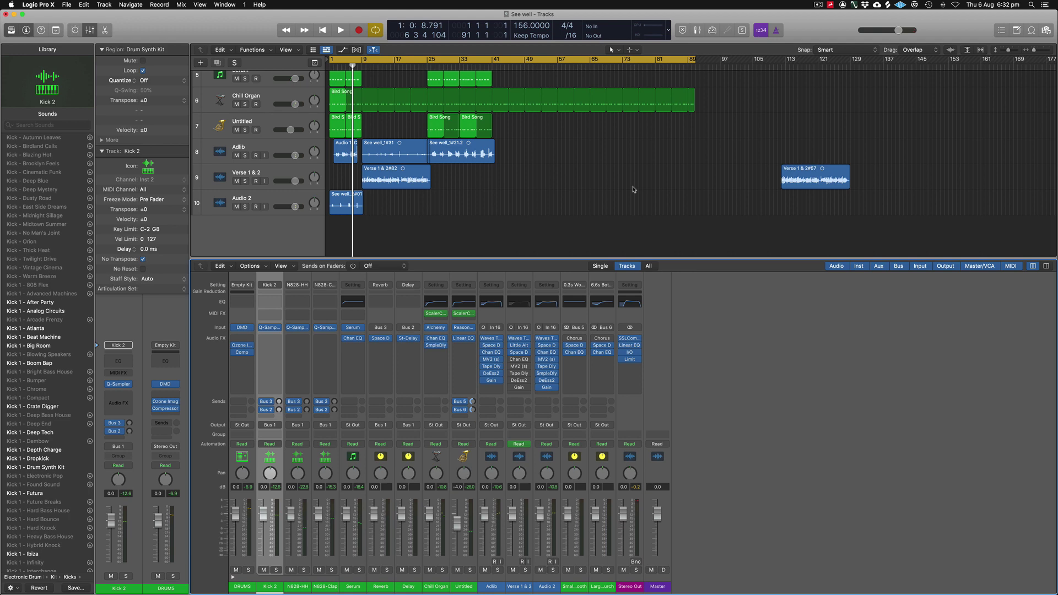
pyautogui.scroll(5, 634, 189)
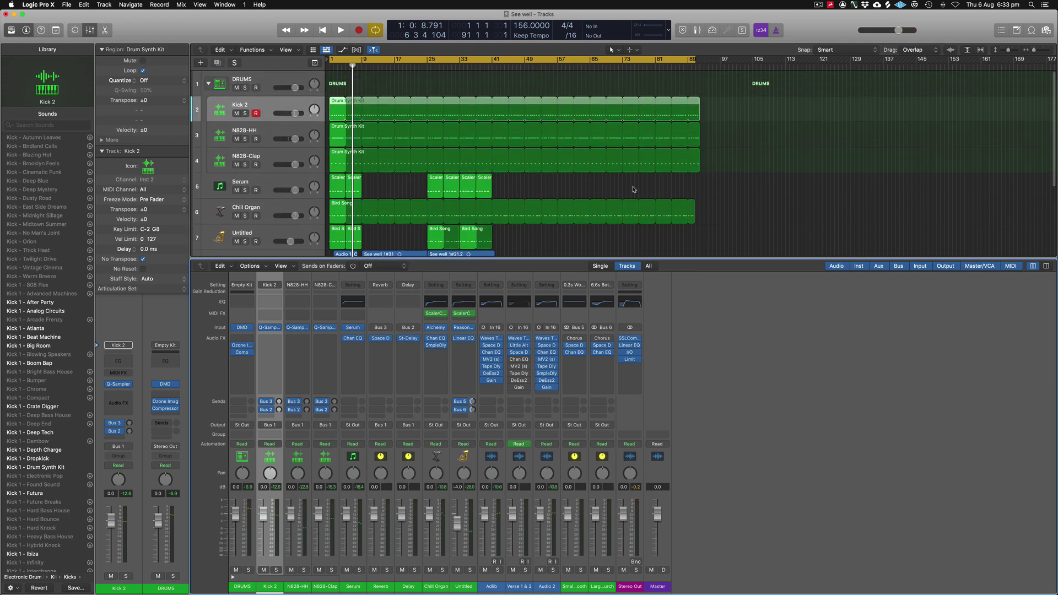